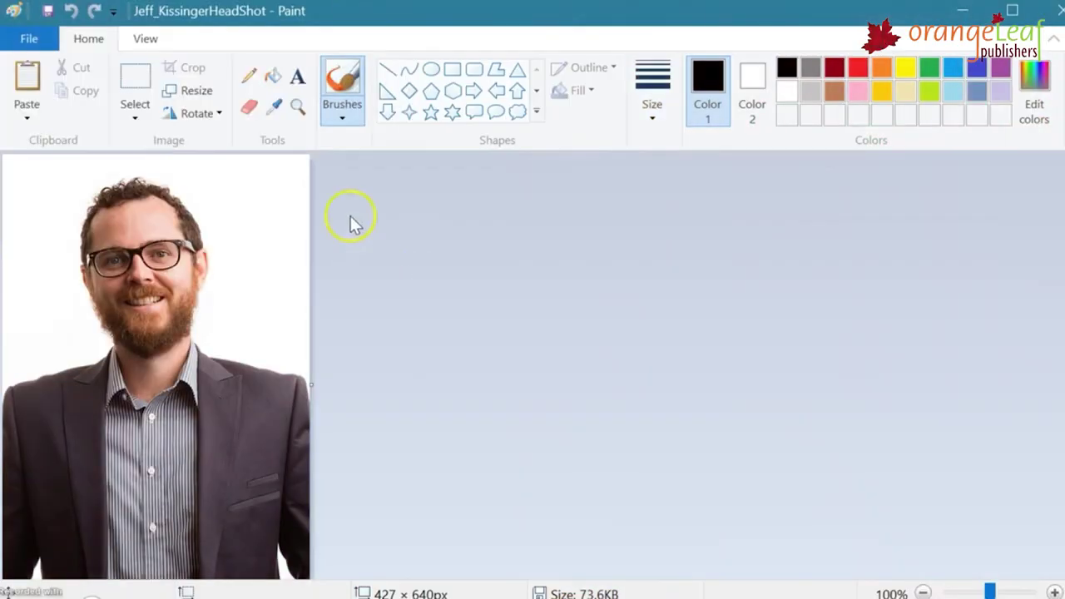
- Open the Resize and Skew settings and switch them to pixels (427 × 640)
{"action": "left_click", "coordinate": [196, 91]}
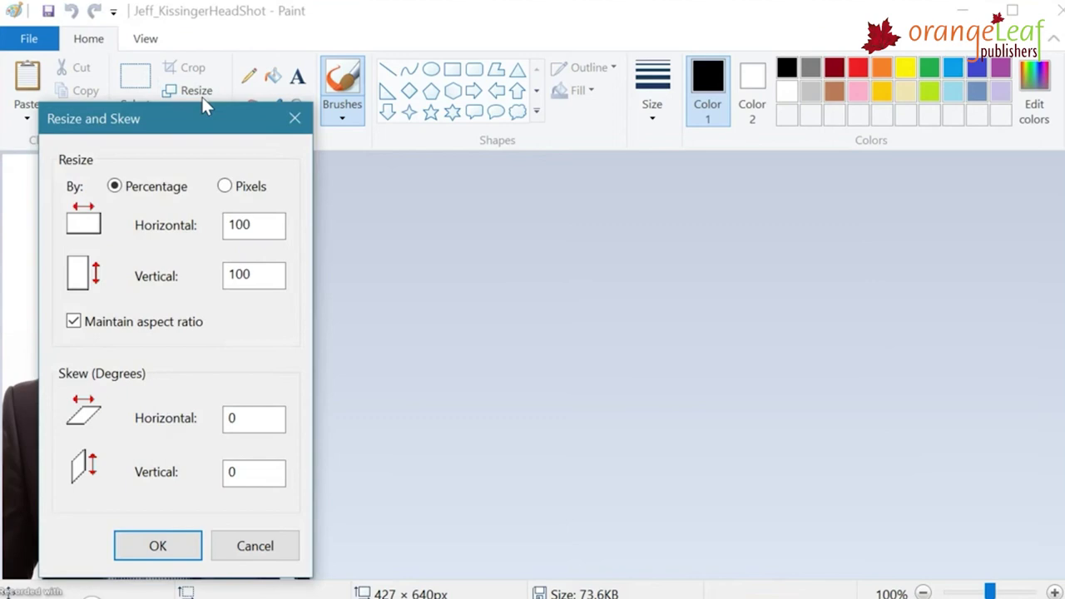
{"action": "left_click", "coordinate": [226, 186]}
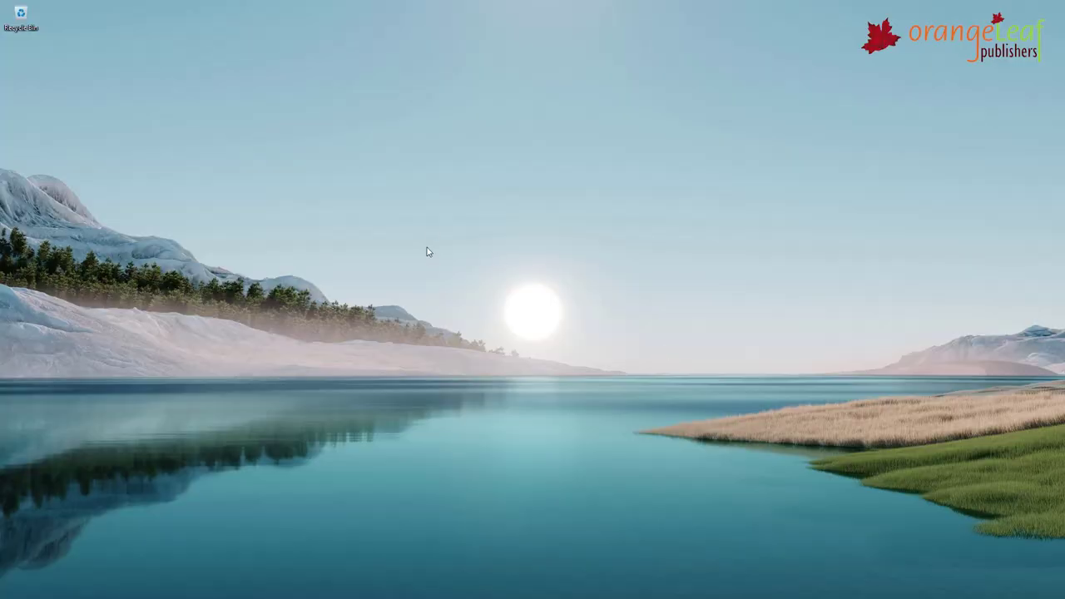
- Browse Start's All apps list, then search Windows for 'paint' to find the Paint app
{"action": "mouse_move", "coordinate": [470, 596]}
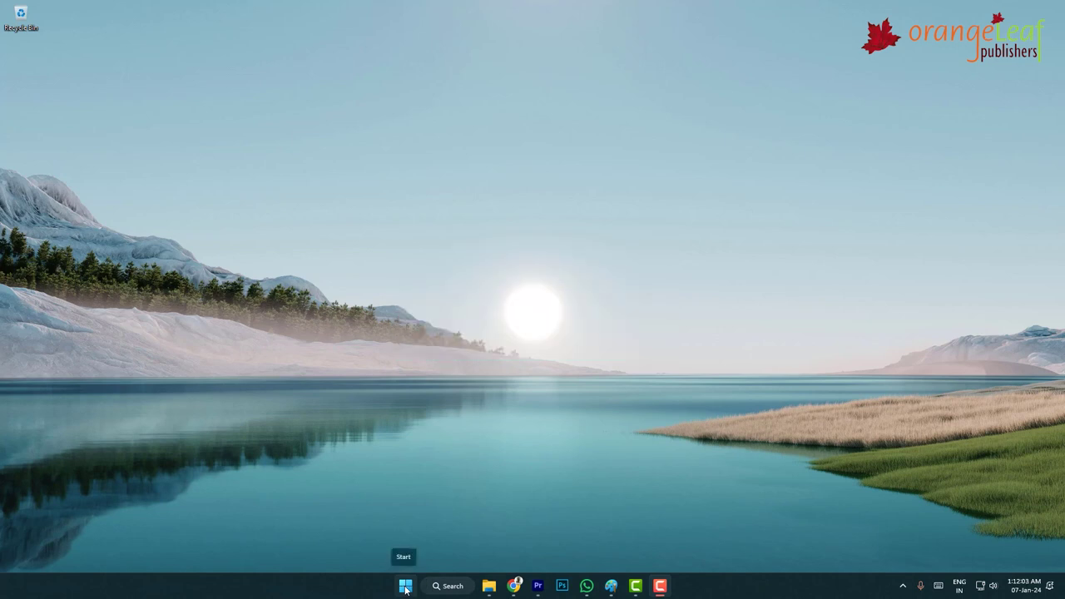
{"action": "left_click", "coordinate": [406, 587]}
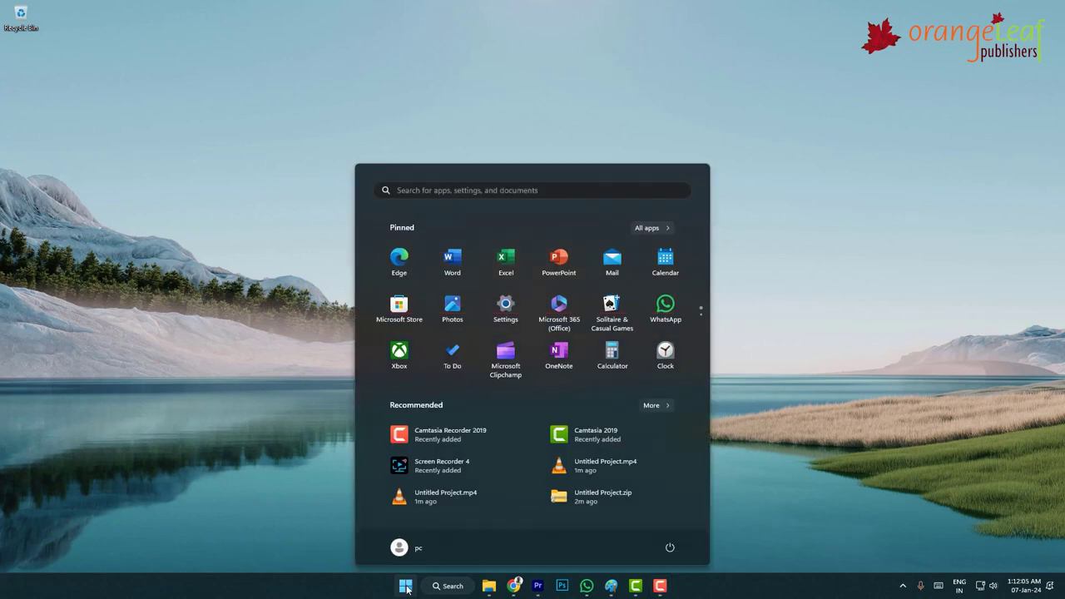
{"action": "left_click", "coordinate": [651, 230]}
{"action": "scroll", "coordinate": [478, 353], "scroll_direction": "down", "scroll_amount": 5}
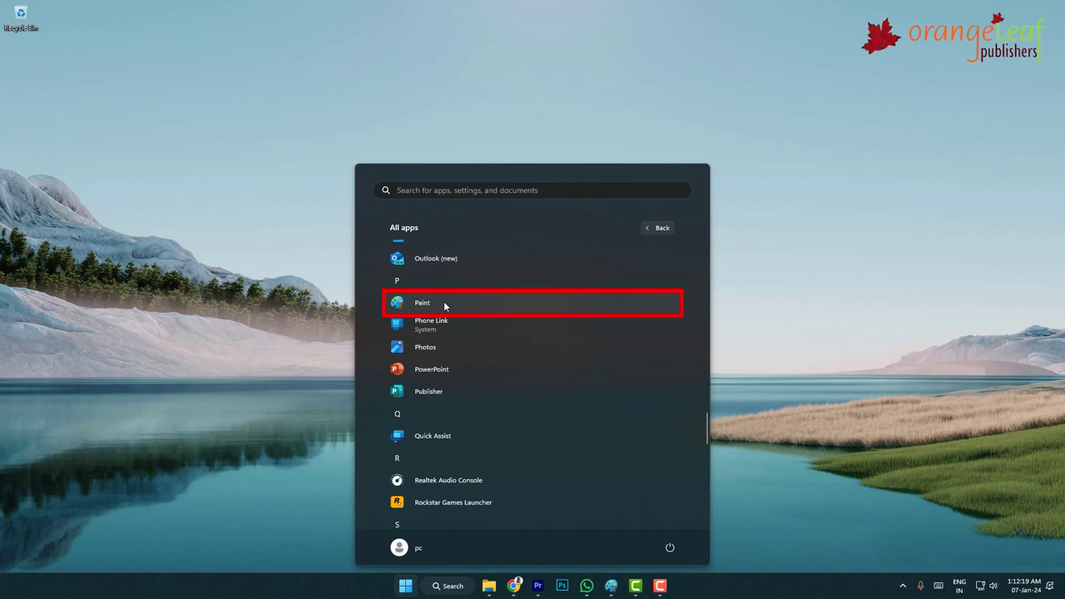
{"action": "left_click", "coordinate": [453, 585]}
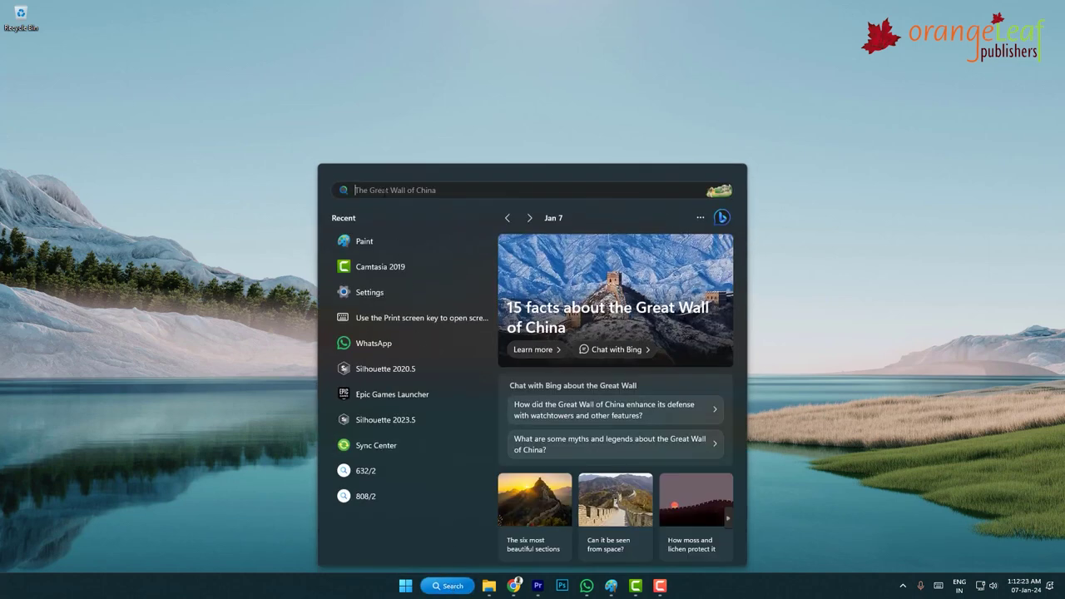
{"action": "type", "text": "pain"}
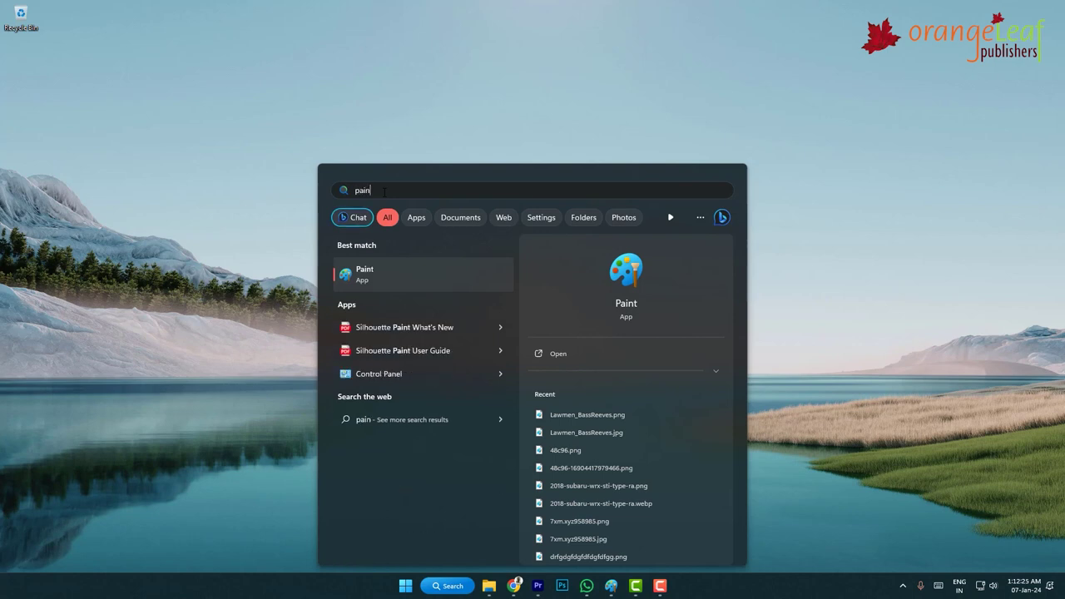
{"action": "type", "text": "t"}
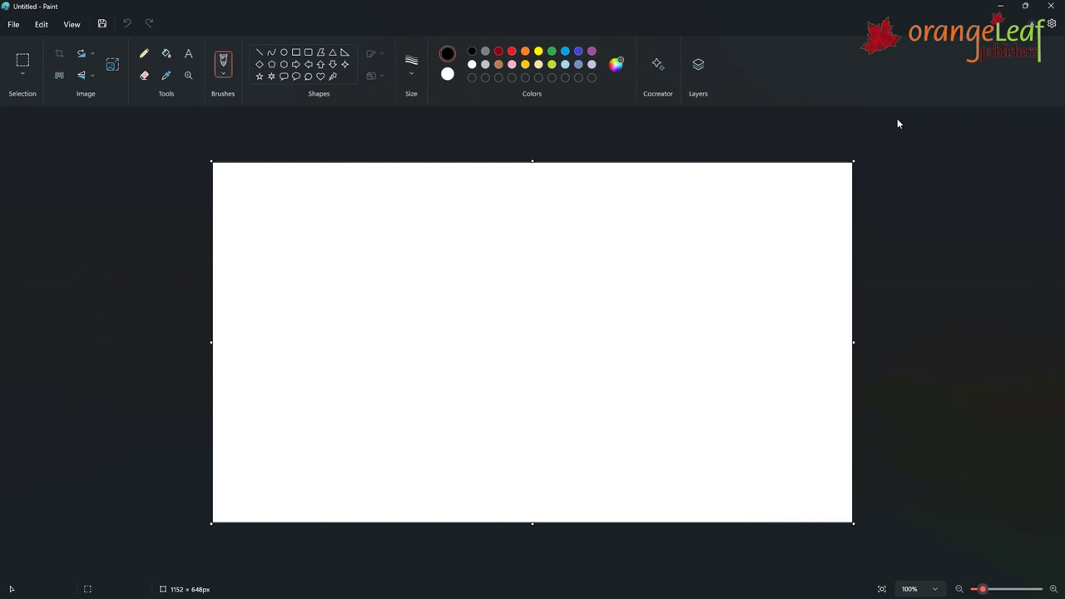
- Draw the square house body, then fill the roof grey and the body yellow
{"action": "left_click", "coordinate": [295, 52]}
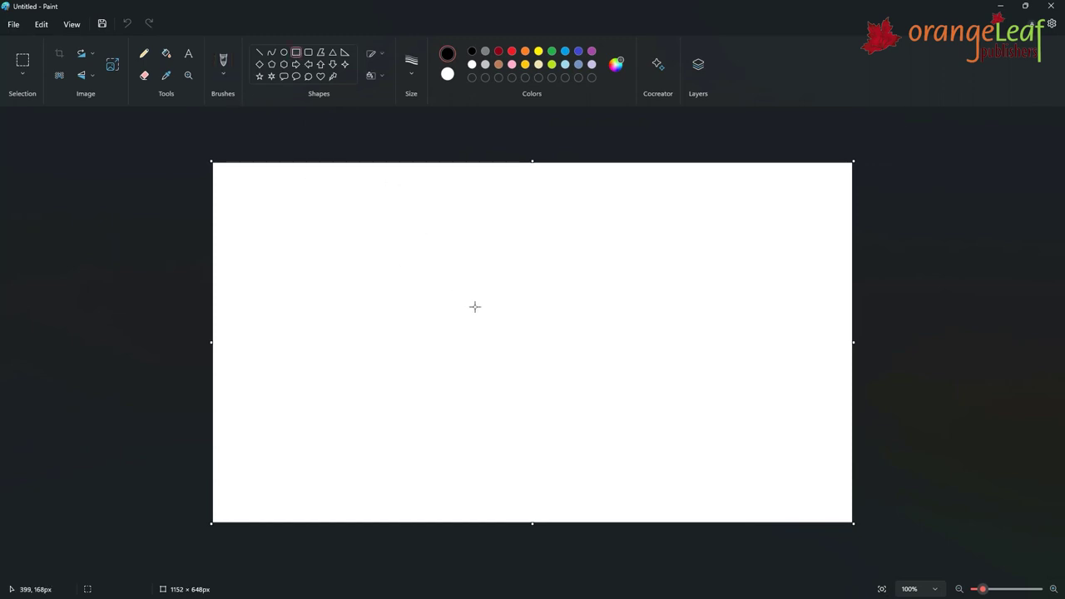
{"action": "mouse_move", "coordinate": [448, 251]}
{"action": "left_mouse_down"}
{"action": "mouse_move", "coordinate": [525, 383]}
{"action": "mouse_move", "coordinate": [658, 521]}
{"action": "mouse_move", "coordinate": [713, 541]}
{"action": "left_mouse_up"}
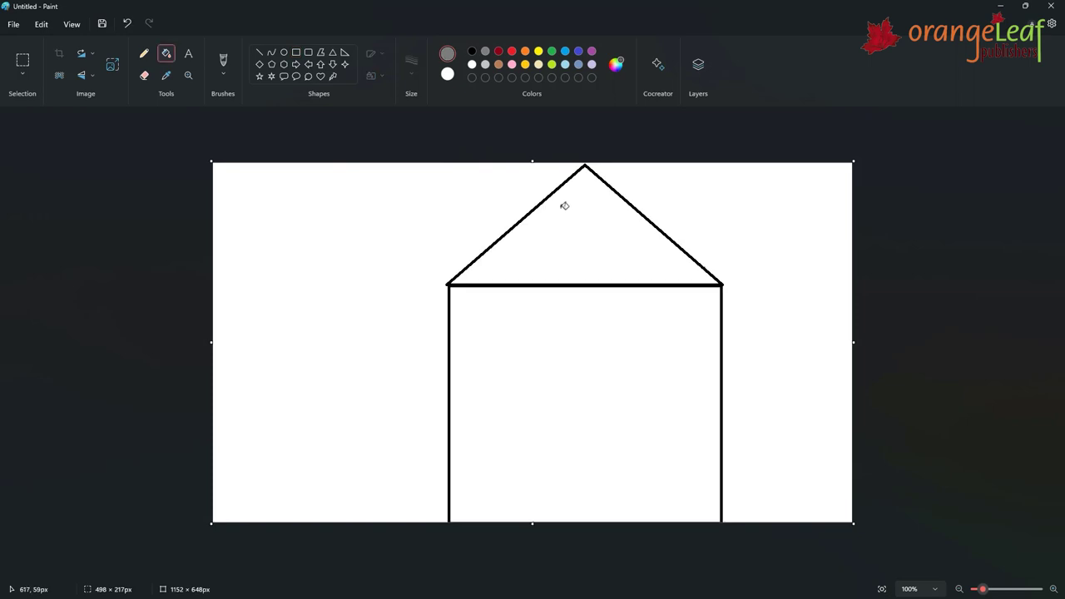
{"action": "left_click", "coordinate": [564, 206]}
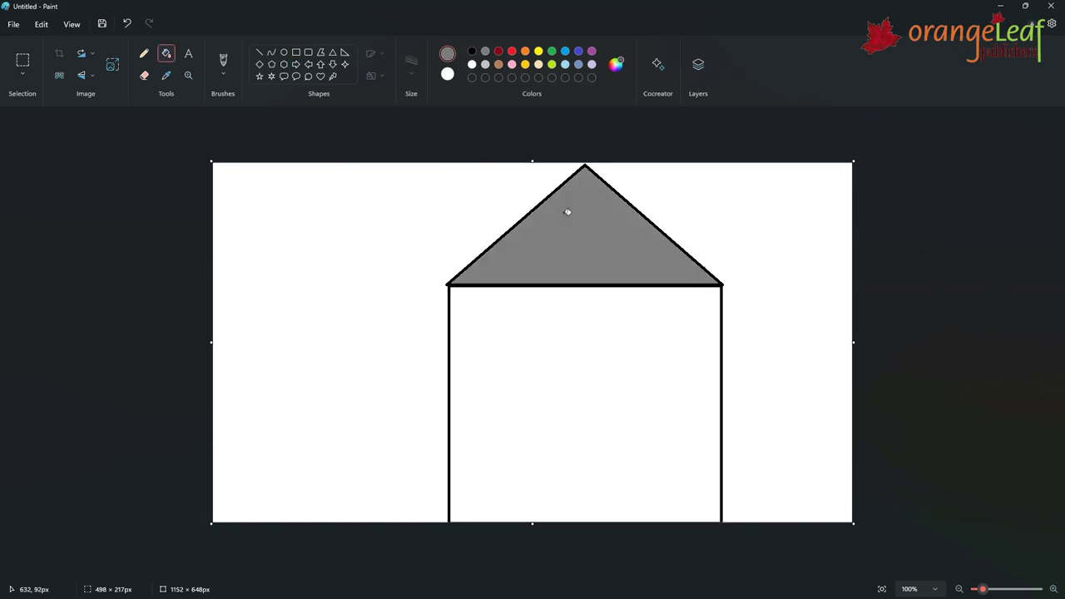
{"action": "left_click", "coordinate": [539, 51]}
{"action": "left_click", "coordinate": [590, 375]}
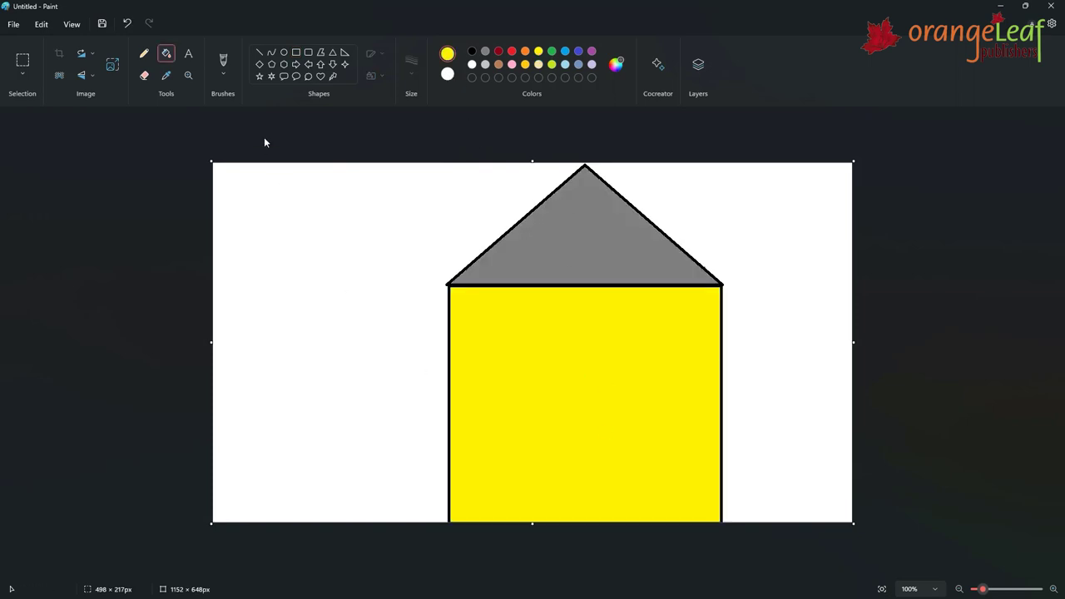
- Draw a small black rectangle door on the yellow body, redoing a misplaced first attempt
{"action": "left_click", "coordinate": [297, 53]}
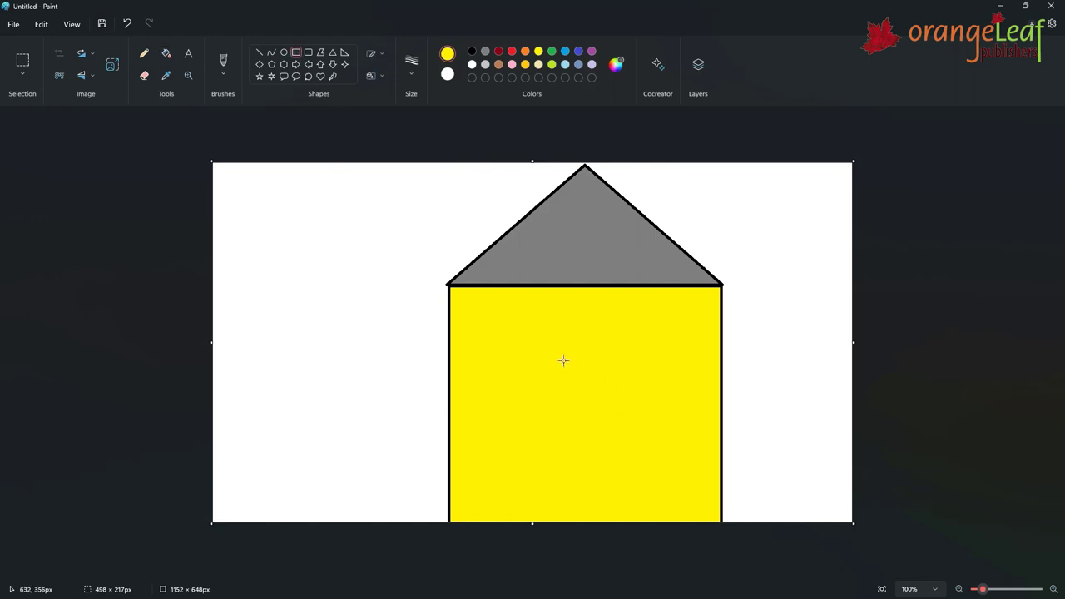
{"action": "left_click", "coordinate": [471, 52]}
{"action": "left_click_drag", "start_coordinate": [558, 370], "coordinate": [624, 493]}
{"action": "key", "text": "ctrl+z"}
{"action": "left_click_drag", "start_coordinate": [557, 369], "coordinate": [572, 393]}
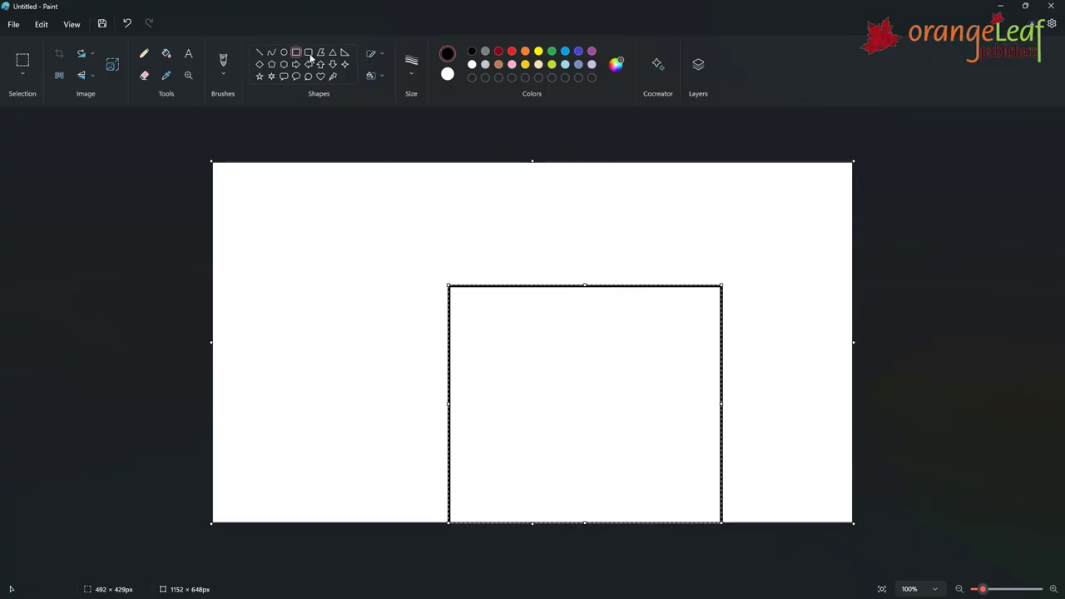
- Draw a triangular roof, then fill the roof grey and the house body yellow
{"action": "left_click", "coordinate": [333, 55]}
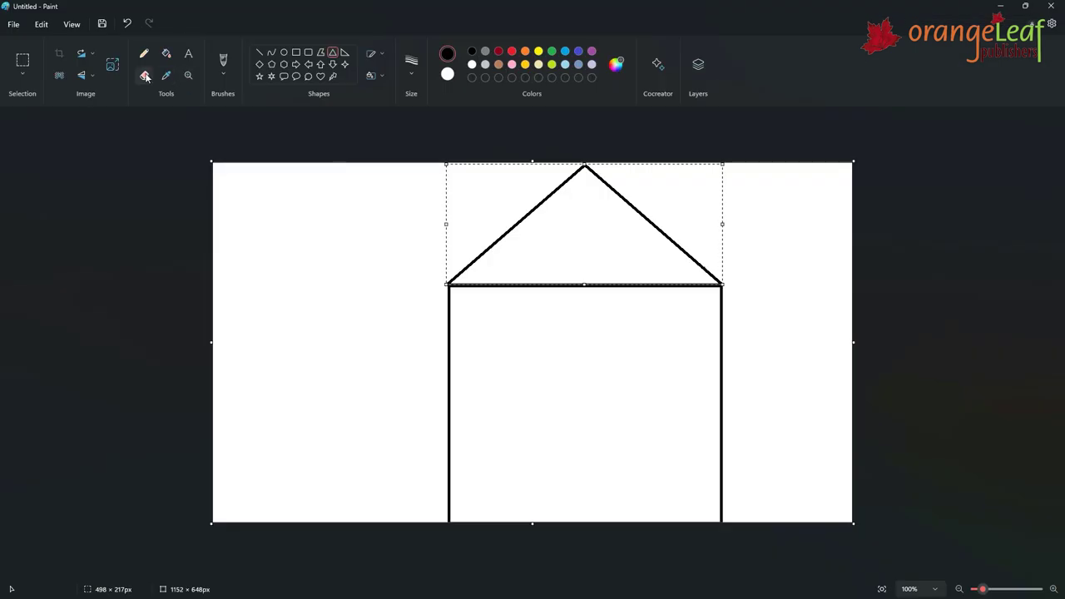
{"action": "left_click", "coordinate": [484, 260]}
{"action": "left_click", "coordinate": [167, 53]}
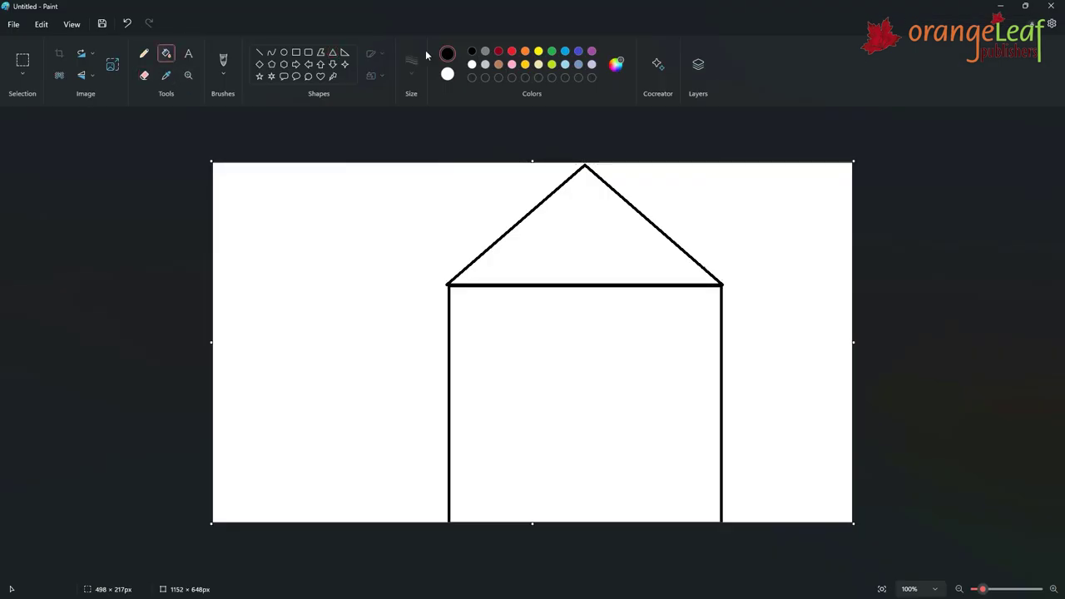
{"action": "left_click", "coordinate": [486, 52]}
{"action": "left_click", "coordinate": [567, 212]}
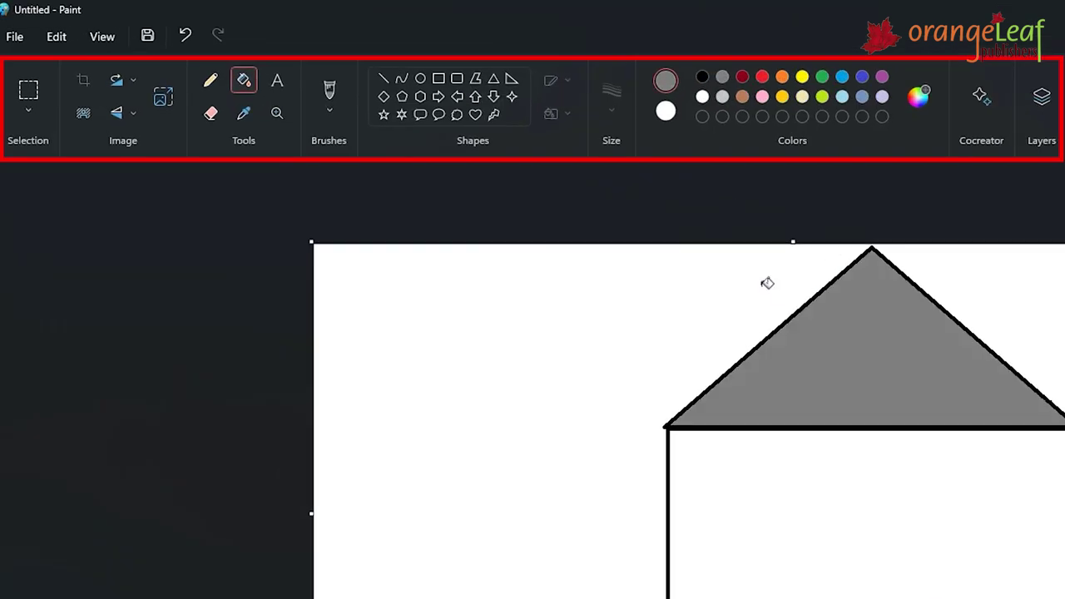
{"action": "left_click", "coordinate": [802, 77]}
{"action": "left_click", "coordinate": [881, 564]}
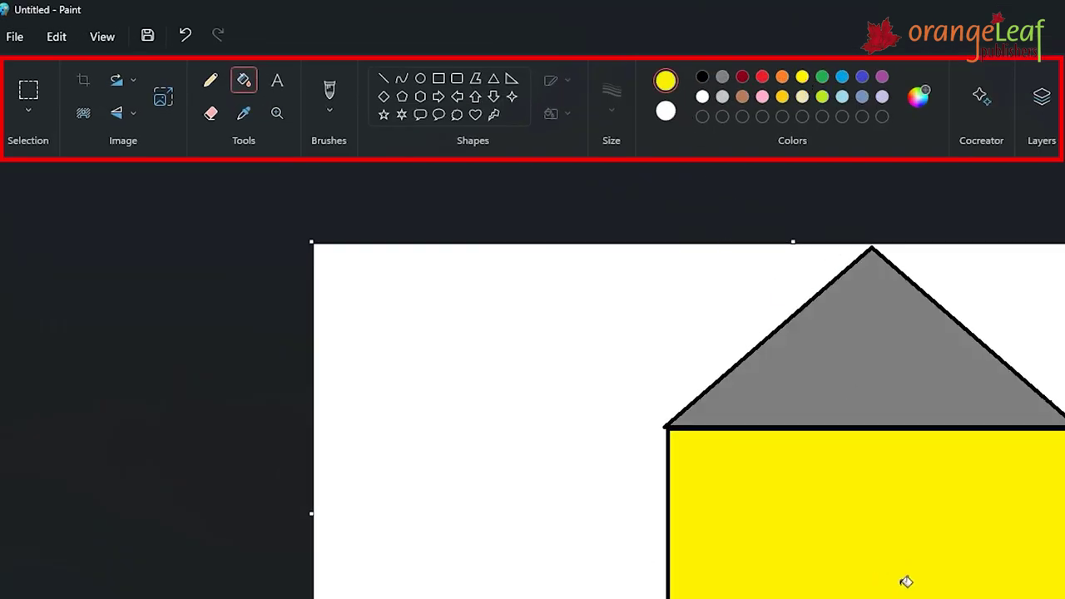
- Draw a black rectangle door at the bottom of the house body
{"action": "left_click", "coordinate": [438, 79]}
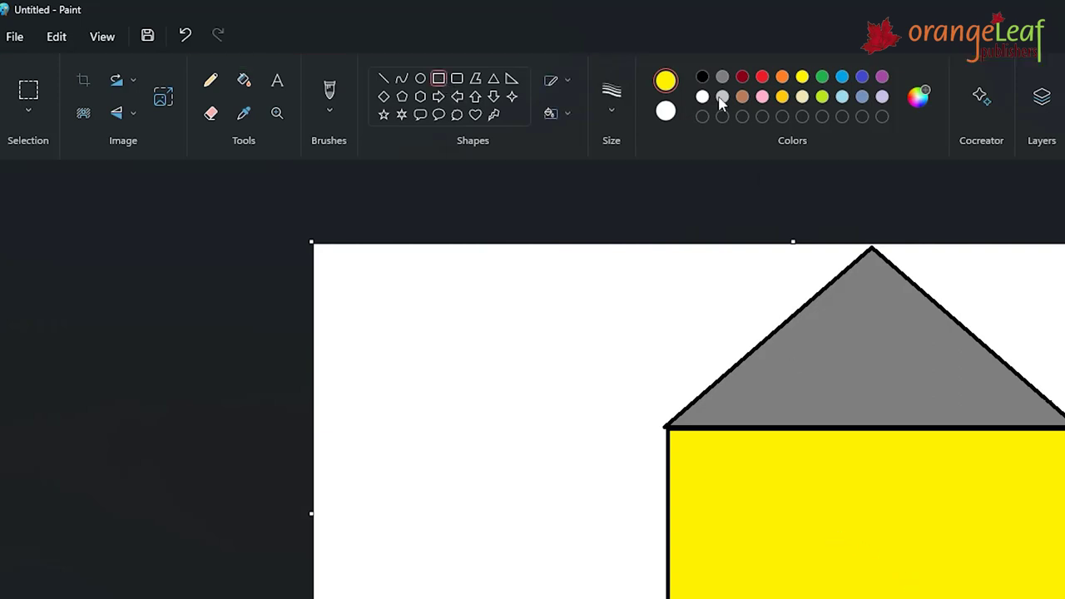
{"action": "left_click", "coordinate": [702, 76]}
{"action": "mouse_move", "coordinate": [832, 555]}
{"action": "left_mouse_down"}
{"action": "mouse_move", "coordinate": [899, 598]}
{"action": "mouse_move", "coordinate": [950, 598]}
{"action": "left_mouse_up"}
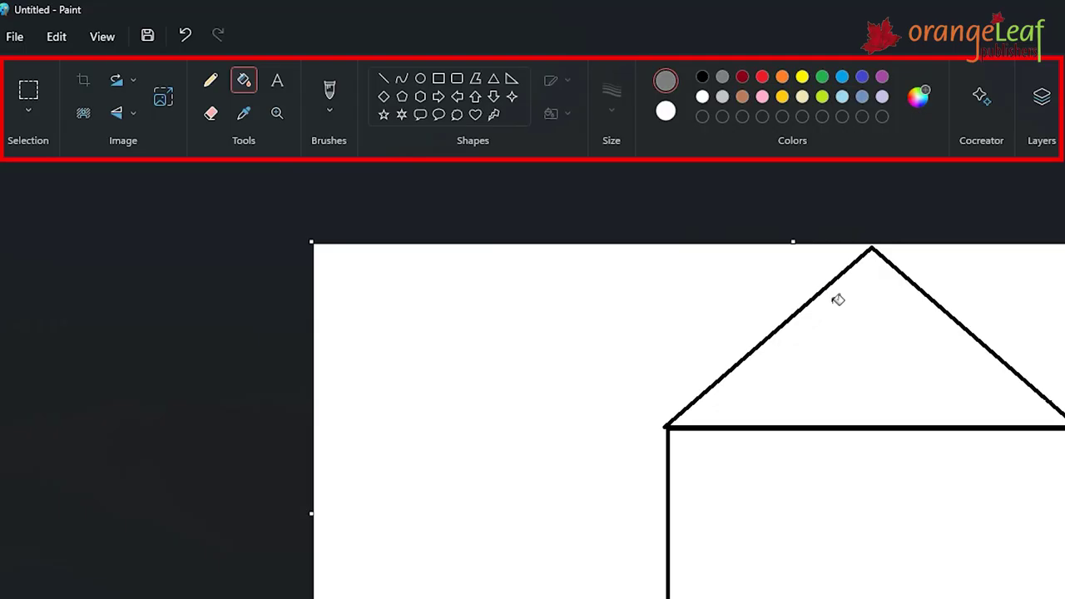
- Fill the roof triangle with grey
{"action": "left_click", "coordinate": [842, 310]}
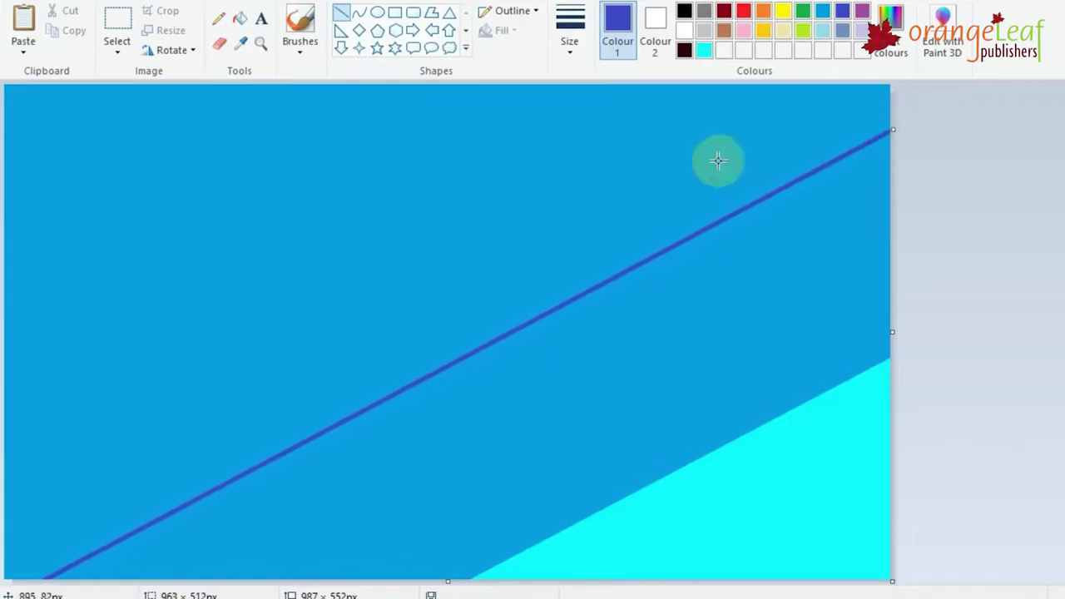
- Fill the area above the line dark blue, then draw a black line rising from the left edge
{"action": "left_click", "coordinate": [240, 18]}
{"action": "left_click", "coordinate": [282, 159]}
{"action": "left_click", "coordinate": [684, 11]}
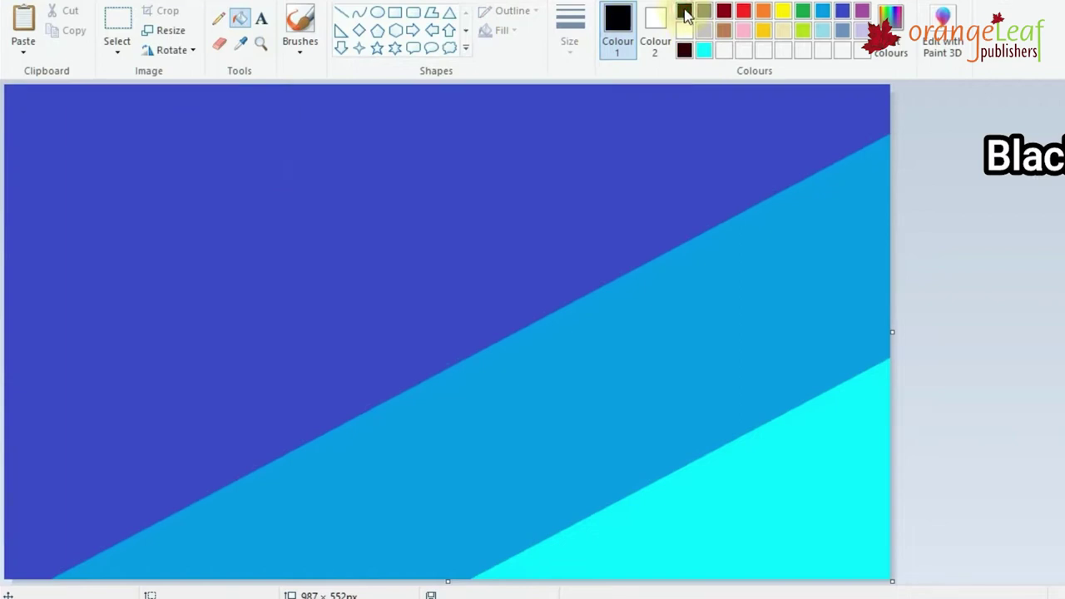
{"action": "left_click", "coordinate": [342, 18]}
{"action": "left_click_drag", "start_coordinate": [591, 92], "coordinate": [649, 88]}
{"action": "key", "text": "ctrl+z"}
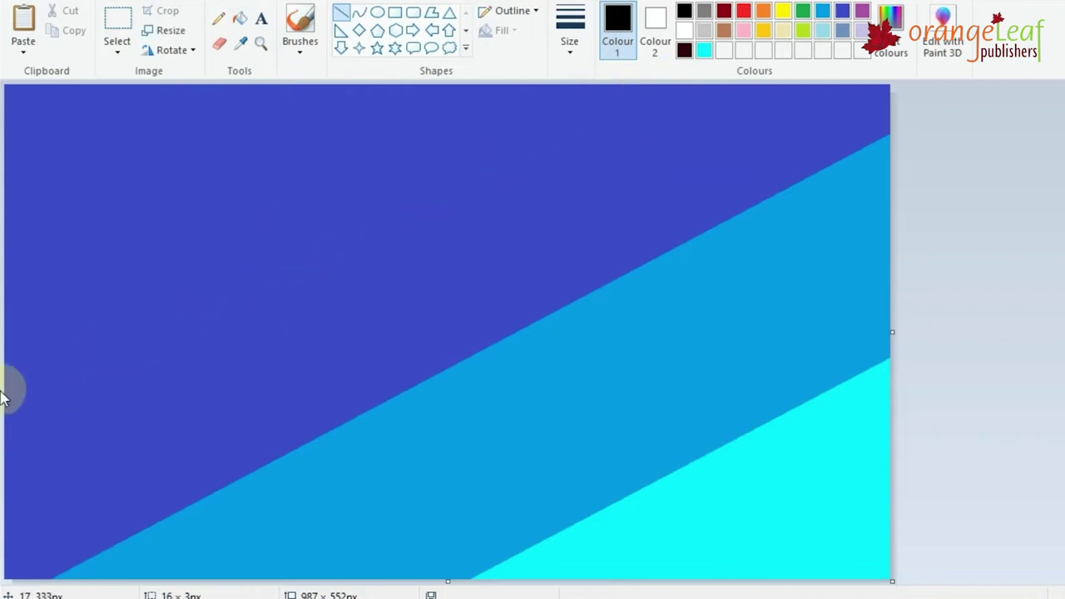
{"action": "left_click_drag", "start_coordinate": [2, 397], "coordinate": [566, 88]}
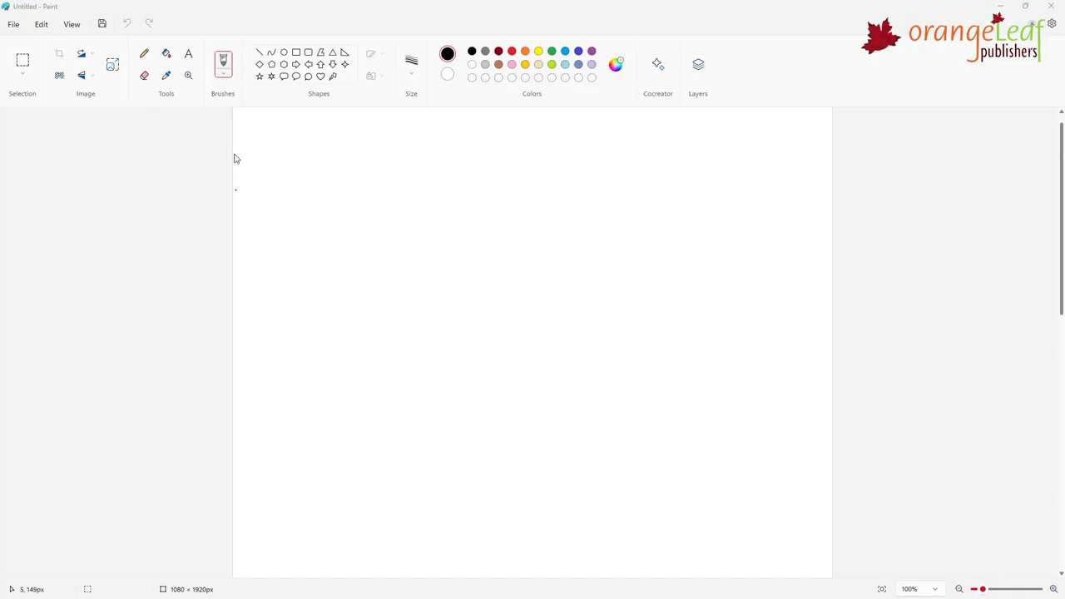
- Draw a dark red rectangle in the upper left and an overlapping rounded rectangle
{"action": "left_click", "coordinate": [296, 52]}
{"action": "left_click_drag", "start_coordinate": [357, 196], "coordinate": [583, 357]}
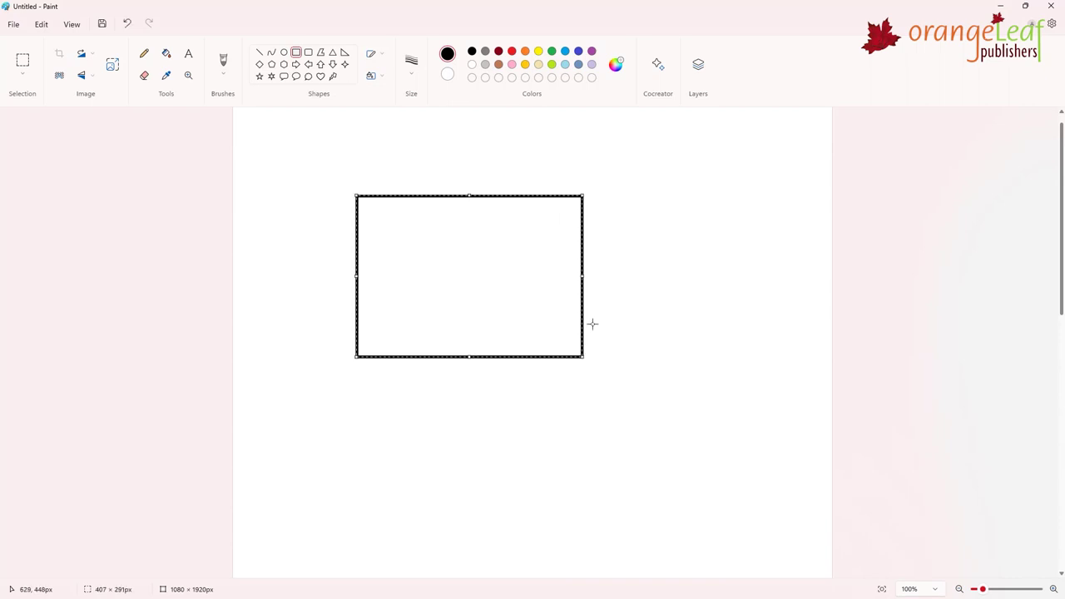
{"action": "left_click", "coordinate": [499, 51]}
{"action": "left_click_drag", "start_coordinate": [574, 184], "coordinate": [739, 246]}
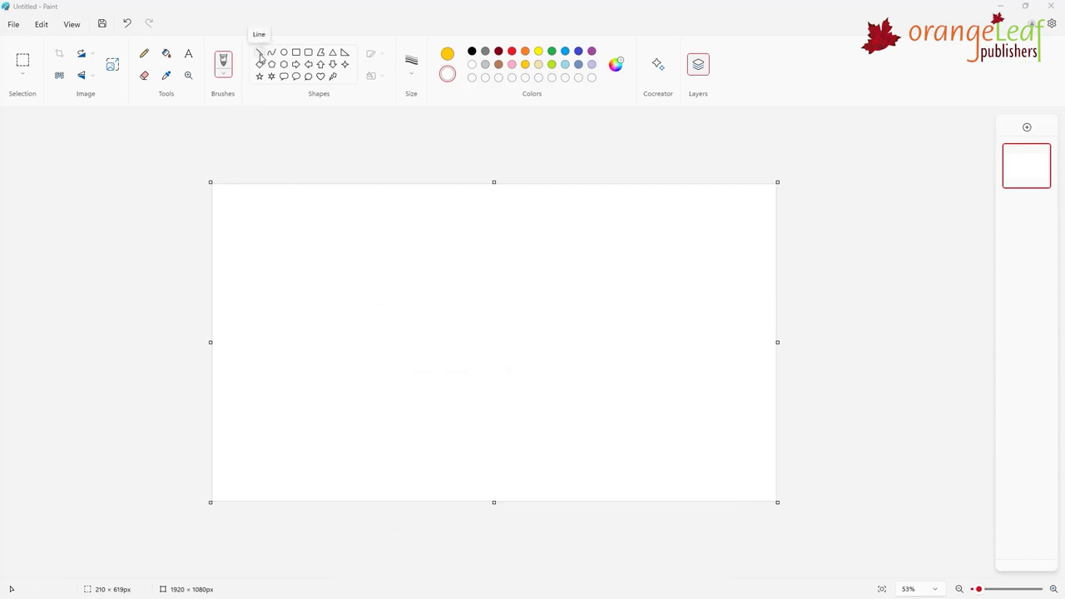
- Select the Line tool with an 8 px thickness
{"action": "left_click", "coordinate": [260, 55]}
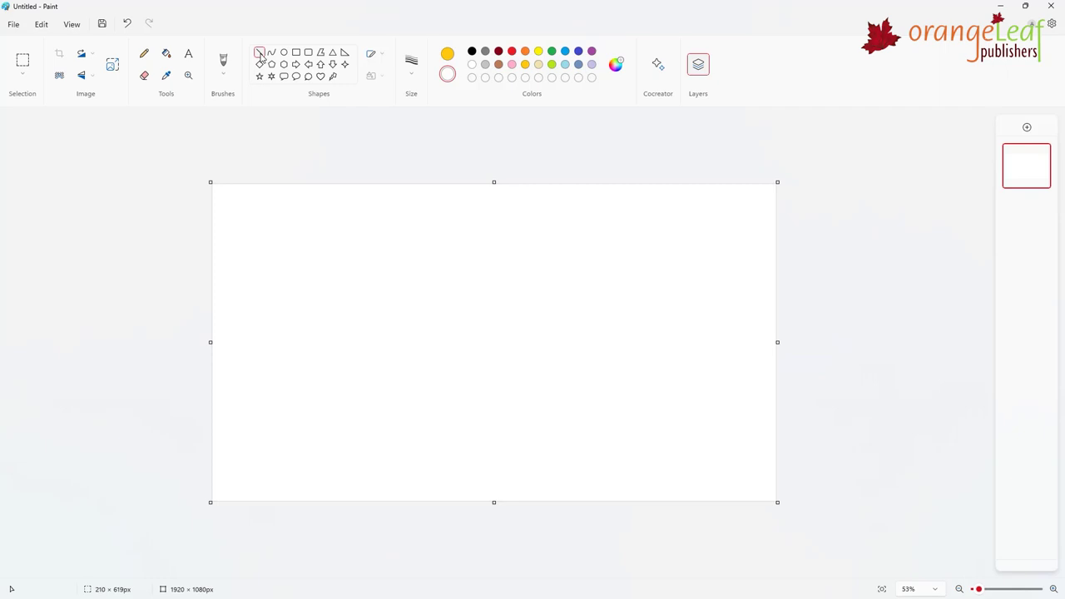
{"action": "left_click", "coordinate": [260, 52]}
{"action": "left_click", "coordinate": [411, 63]}
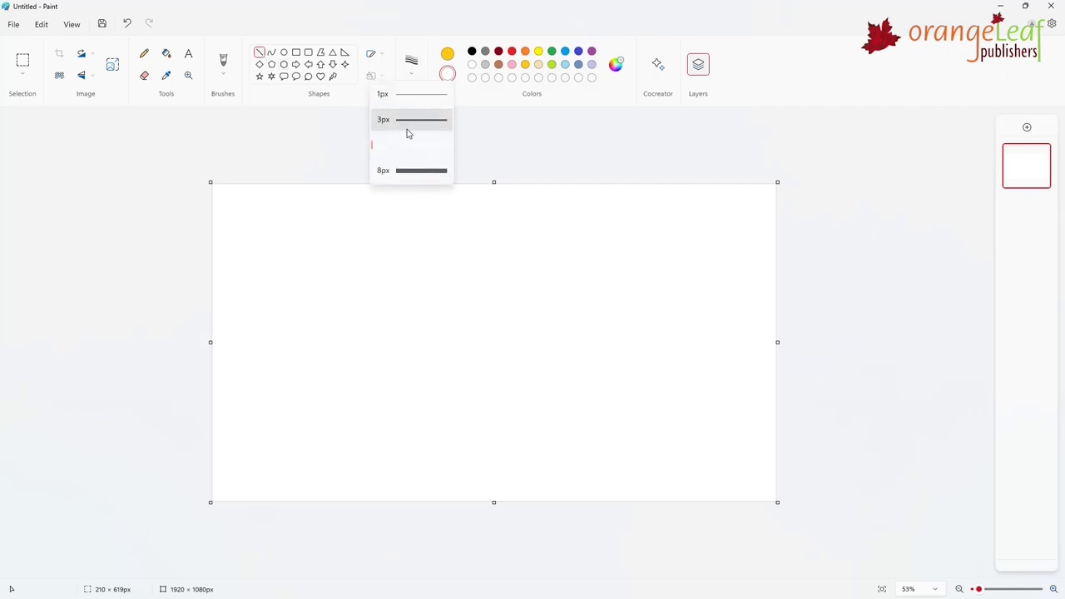
{"action": "left_click", "coordinate": [411, 171]}
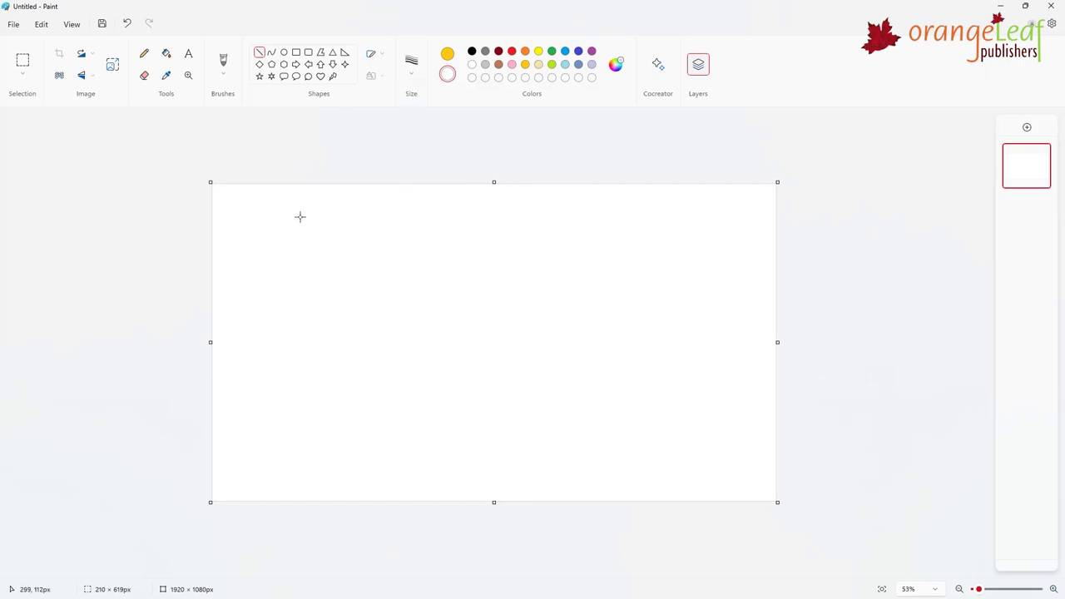
- Add pure red as a custom colour and draw two yellow lines crossing in an X
{"action": "left_click", "coordinate": [616, 65]}
{"action": "left_click_drag", "start_coordinate": [479, 232], "coordinate": [537, 177]}
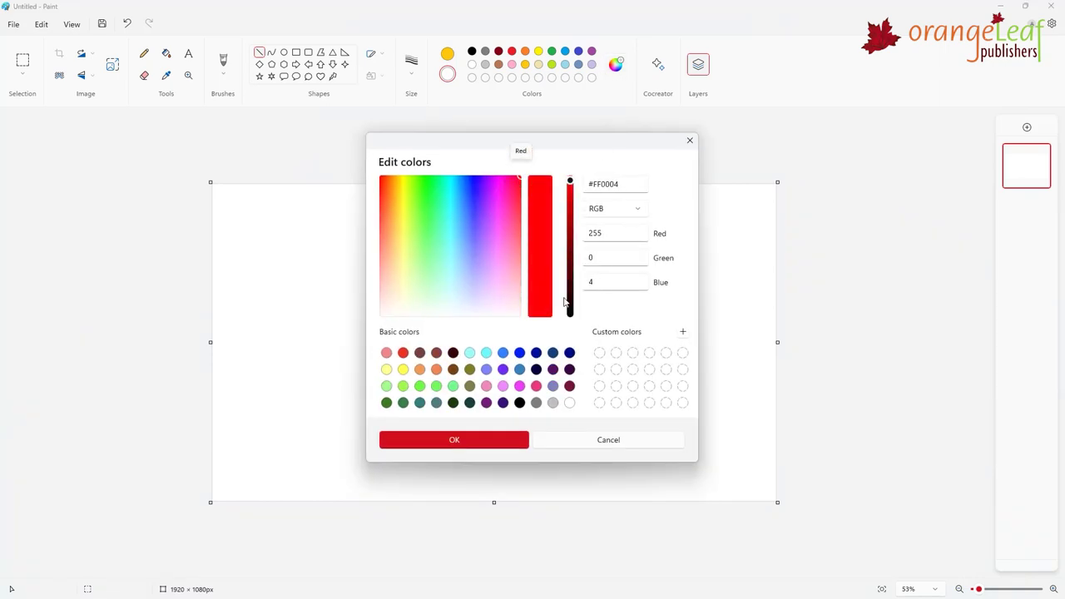
{"action": "left_click", "coordinate": [479, 446]}
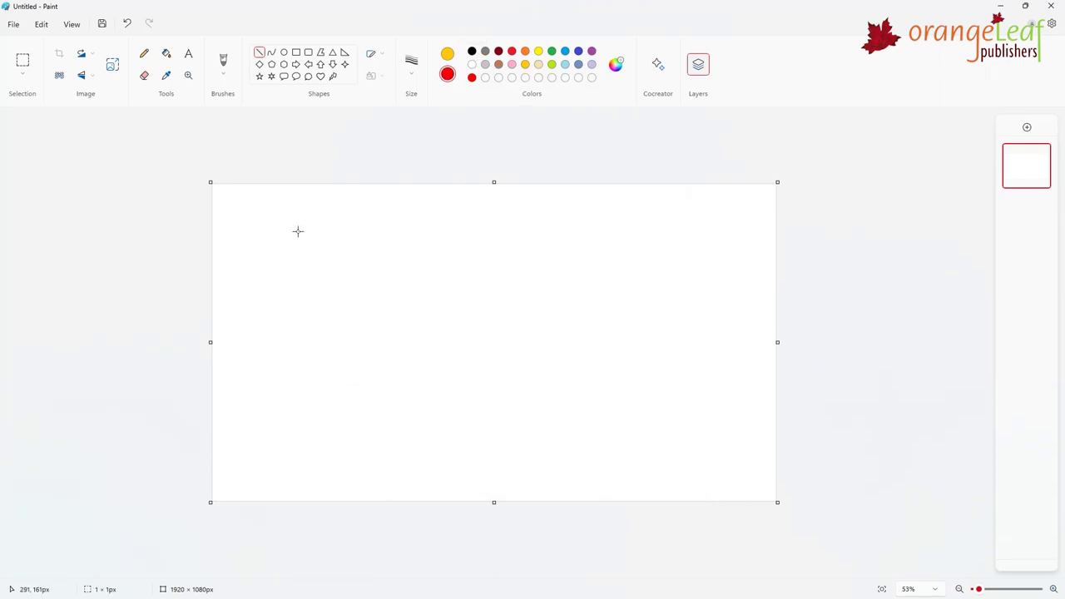
{"action": "mouse_move", "coordinate": [298, 231]}
{"action": "left_mouse_down"}
{"action": "mouse_move", "coordinate": [345, 307]}
{"action": "mouse_move", "coordinate": [482, 430]}
{"action": "left_mouse_up"}
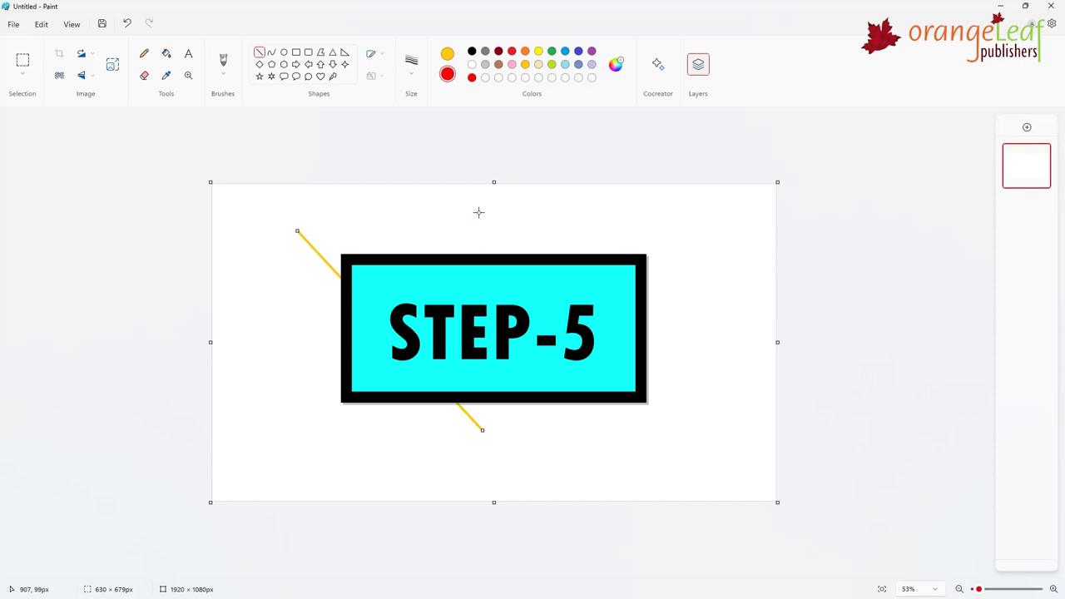
{"action": "left_click_drag", "start_coordinate": [479, 213], "coordinate": [297, 435]}
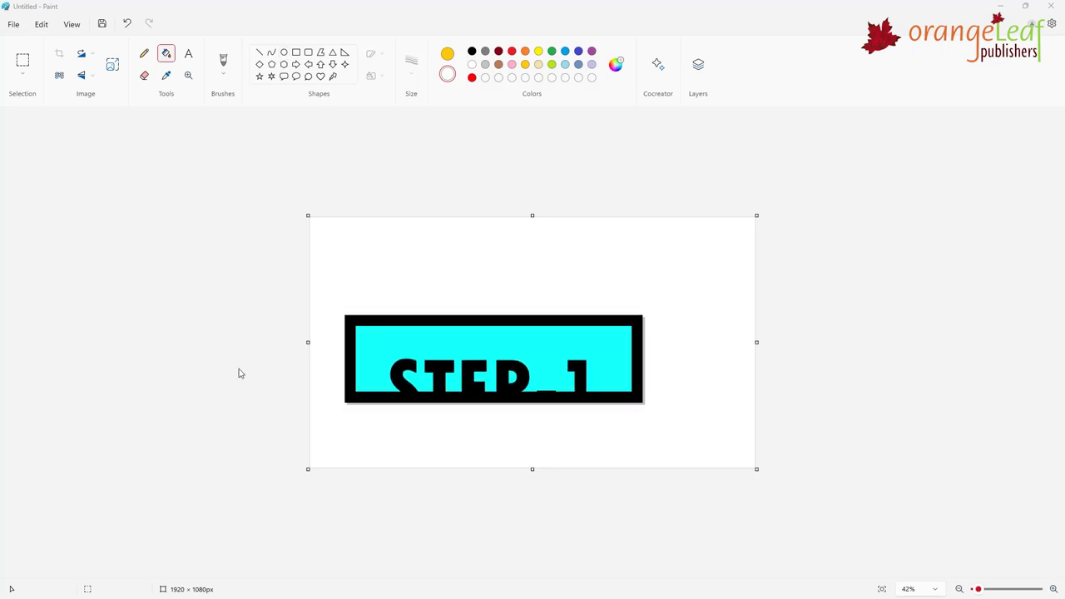
- Draw a large centred circle with an 8 px outline, then make its outline black
{"action": "left_click", "coordinate": [284, 53]}
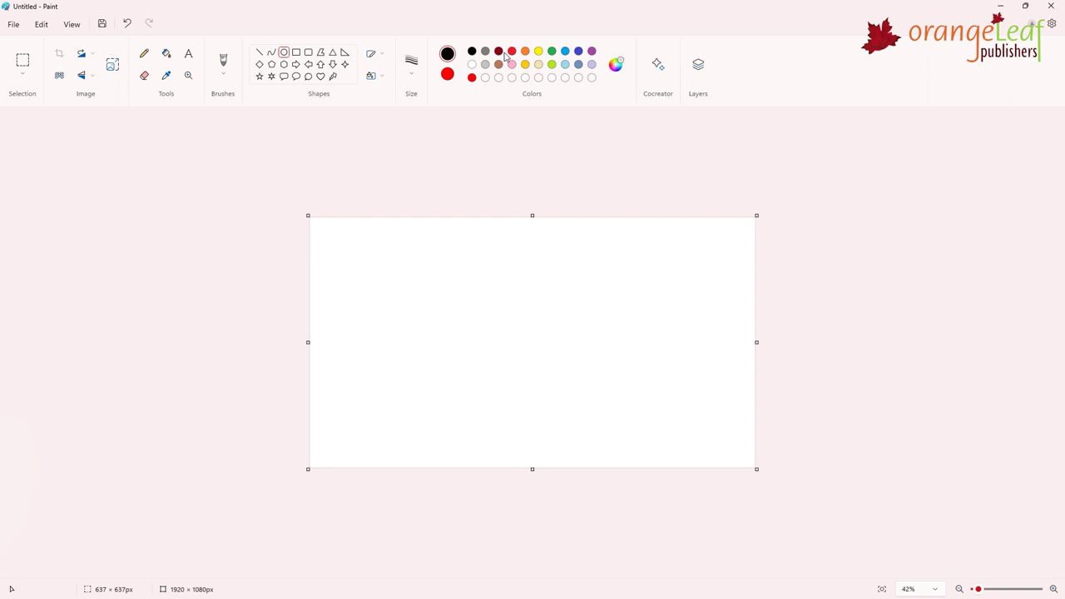
{"action": "left_click", "coordinate": [499, 53]}
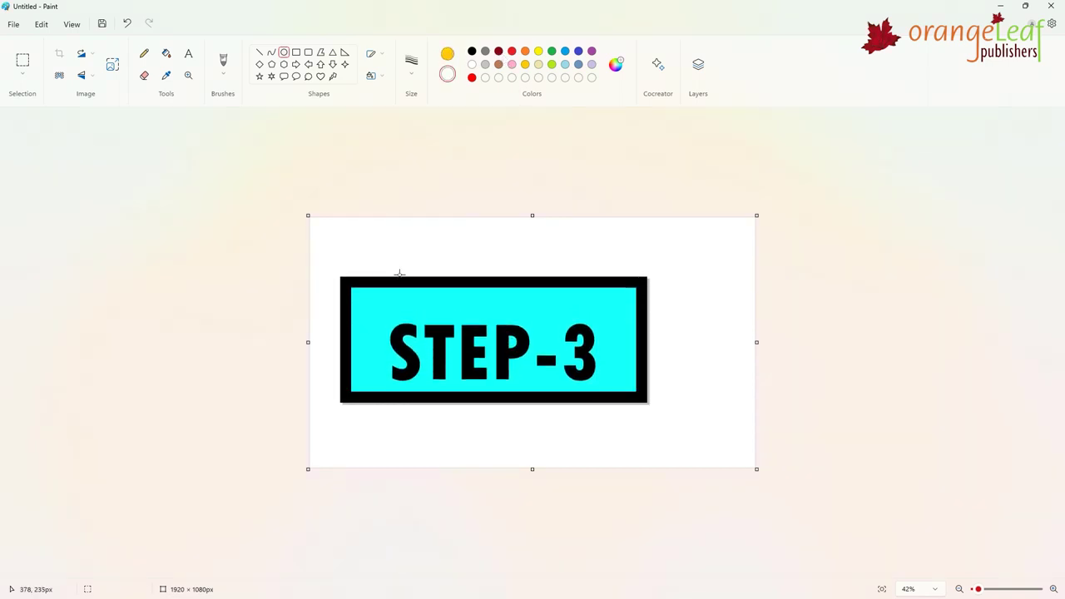
{"action": "left_click", "coordinate": [411, 62]}
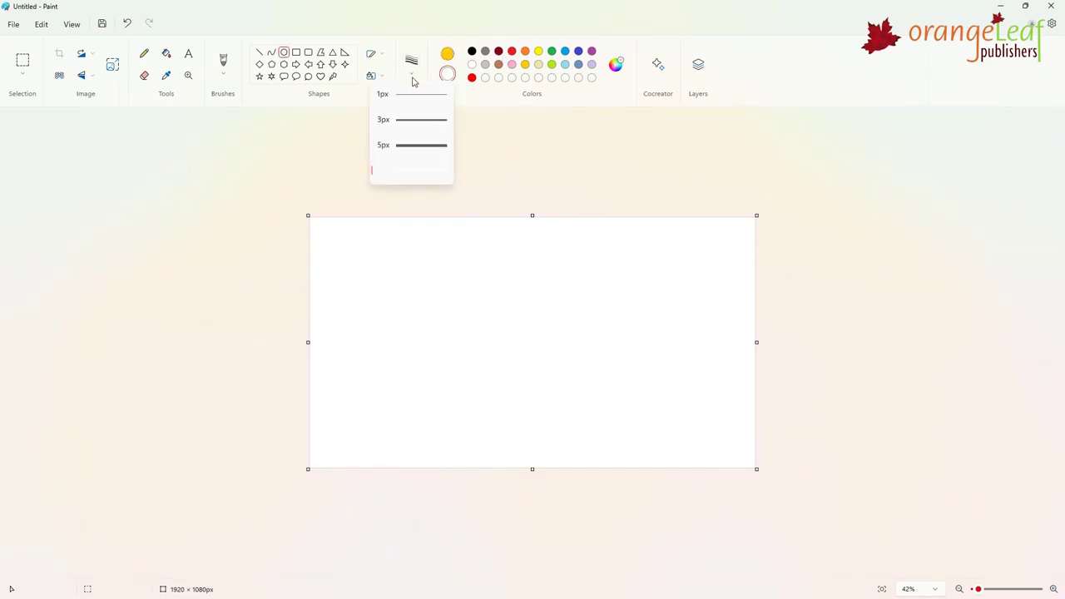
{"action": "left_click", "coordinate": [409, 171]}
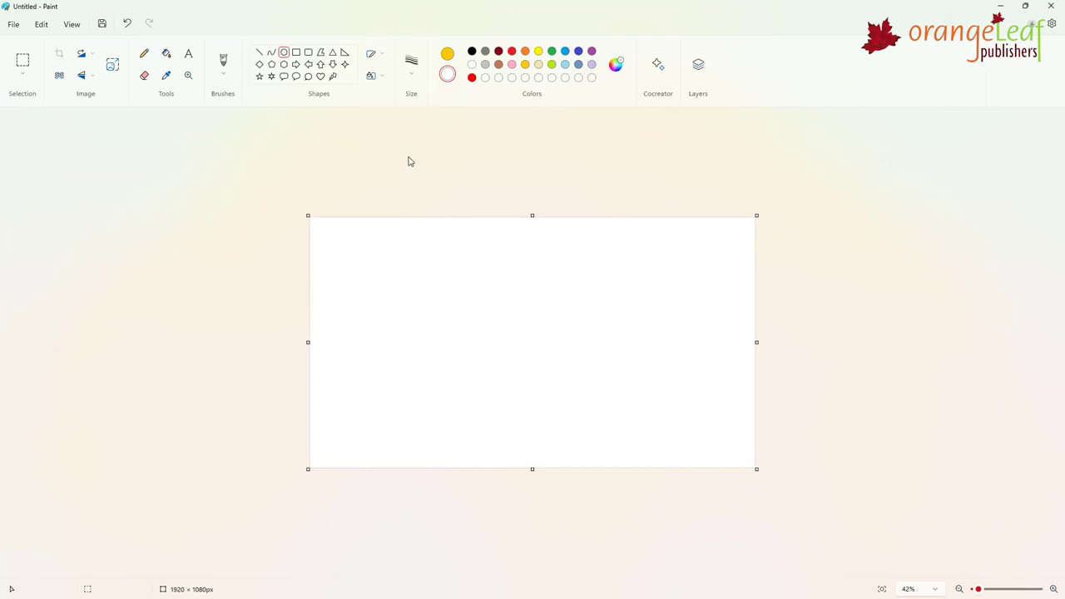
{"action": "left_click_drag", "start_coordinate": [407, 271], "coordinate": [621, 420]}
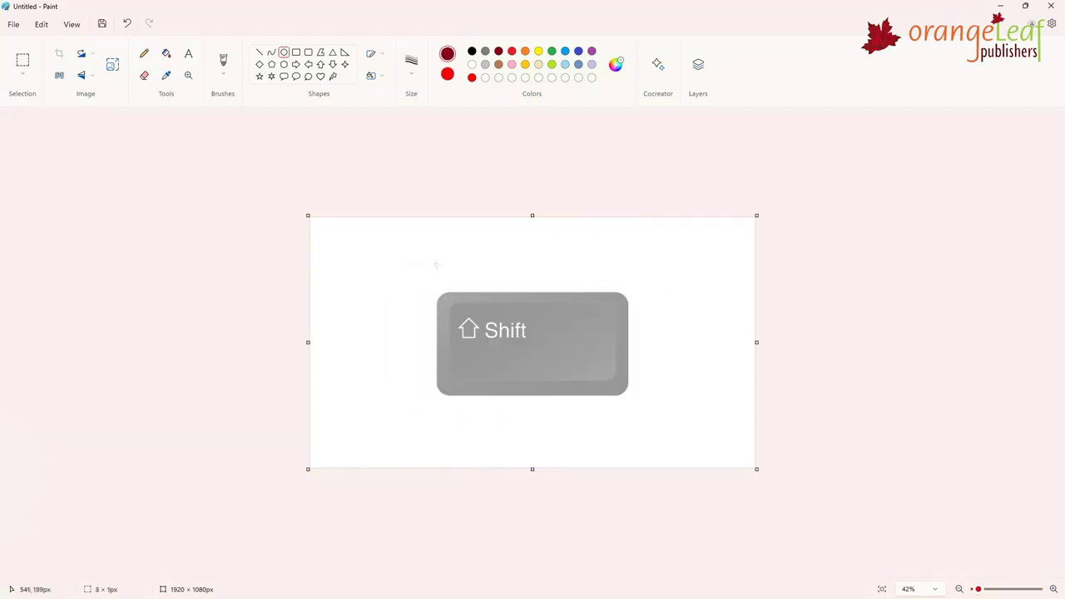
{"action": "left_click_drag", "start_coordinate": [451, 286], "coordinate": [635, 430]}
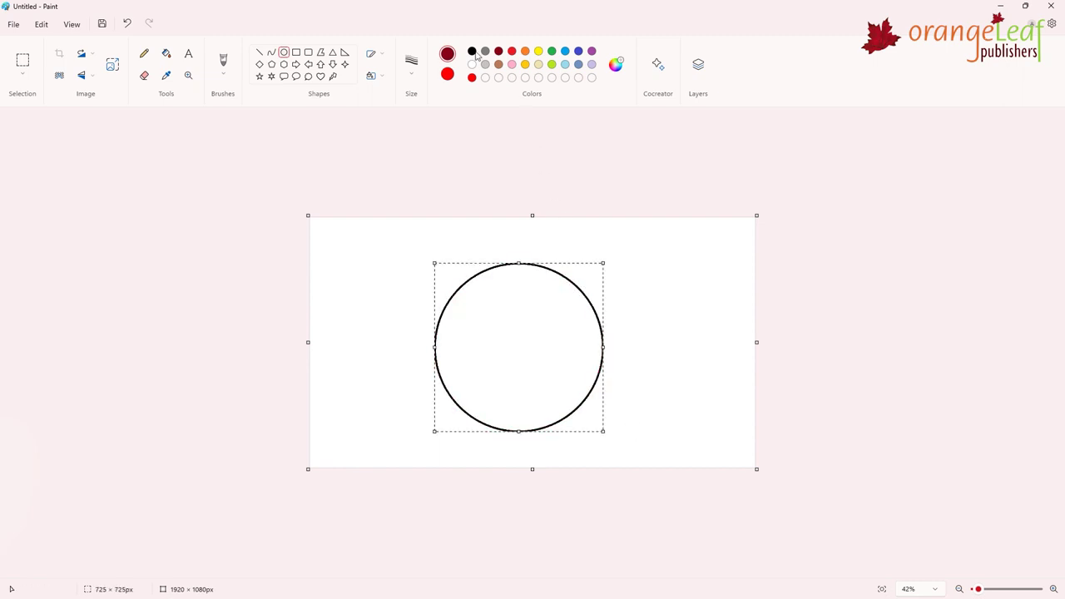
{"action": "left_click", "coordinate": [472, 52]}
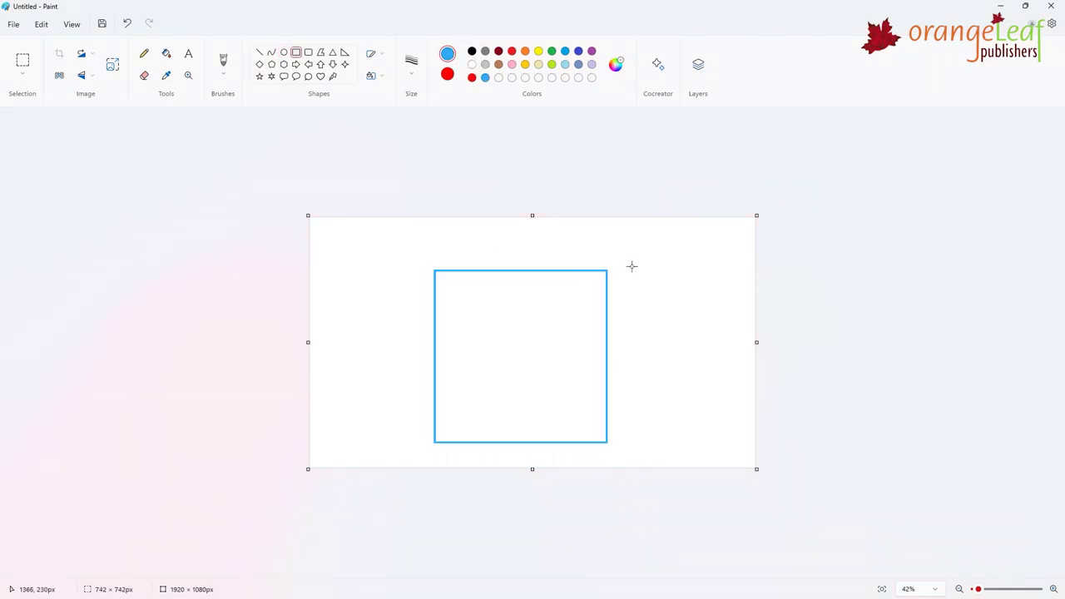
- Draw ten small blue rectangles inside and around the big square
{"action": "mouse_move", "coordinate": [638, 265]}
{"action": "left_mouse_down"}
{"action": "mouse_move", "coordinate": [659, 314]}
{"action": "mouse_move", "coordinate": [709, 319]}
{"action": "left_mouse_up"}
{"action": "left_click_drag", "start_coordinate": [341, 271], "coordinate": [410, 339]}
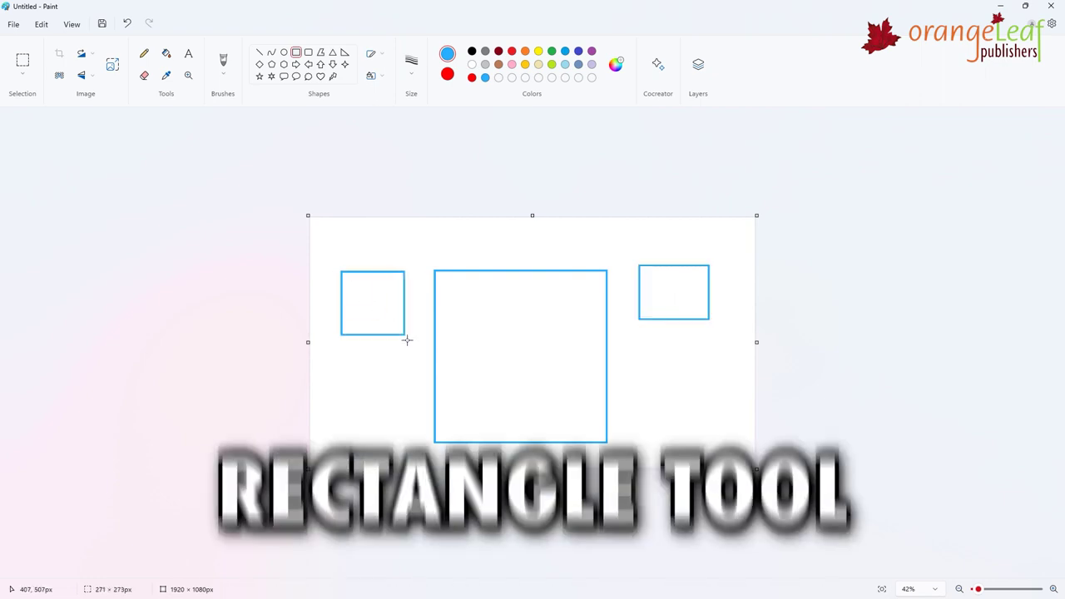
{"action": "left_click_drag", "start_coordinate": [432, 240], "coordinate": [512, 257]}
{"action": "left_click_drag", "start_coordinate": [671, 366], "coordinate": [725, 425]}
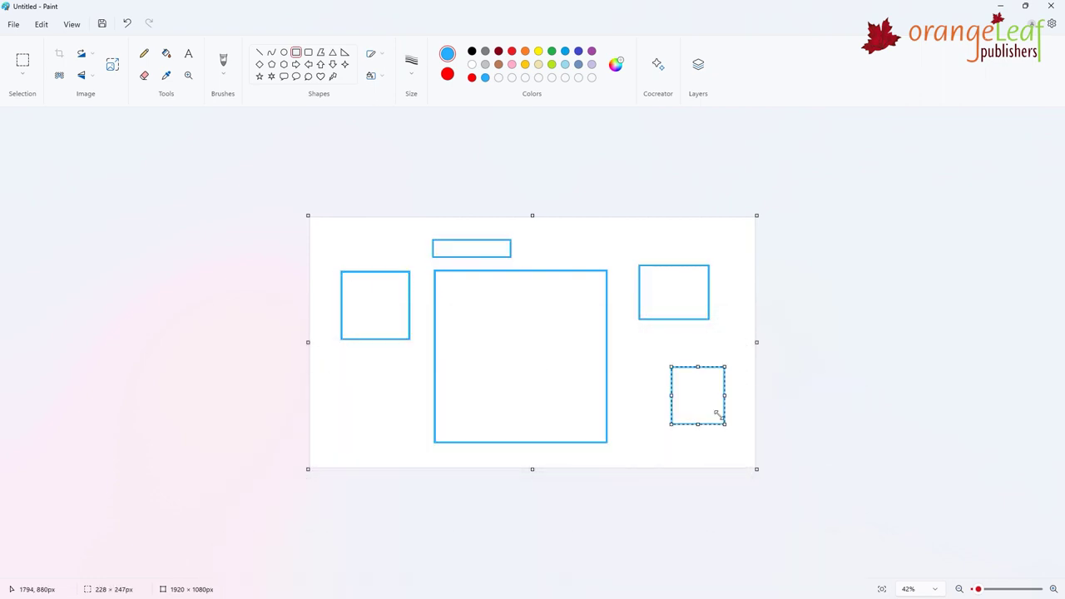
{"action": "left_click_drag", "start_coordinate": [335, 371], "coordinate": [405, 425]}
{"action": "left_click_drag", "start_coordinate": [497, 335], "coordinate": [558, 386]}
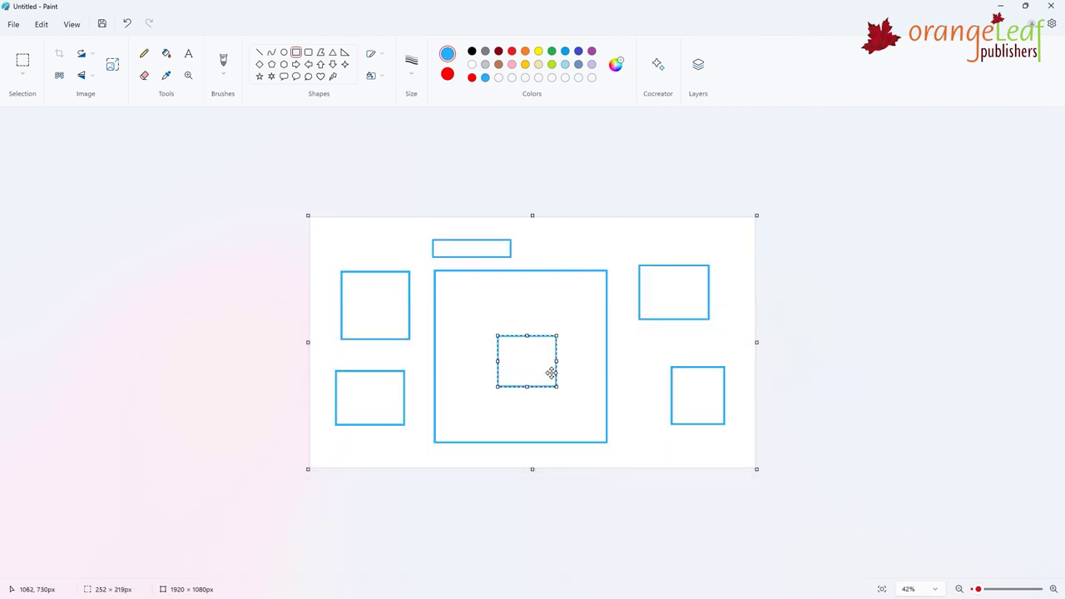
{"action": "left_click_drag", "start_coordinate": [469, 311], "coordinate": [532, 324]}
{"action": "left_click_drag", "start_coordinate": [459, 368], "coordinate": [487, 417]}
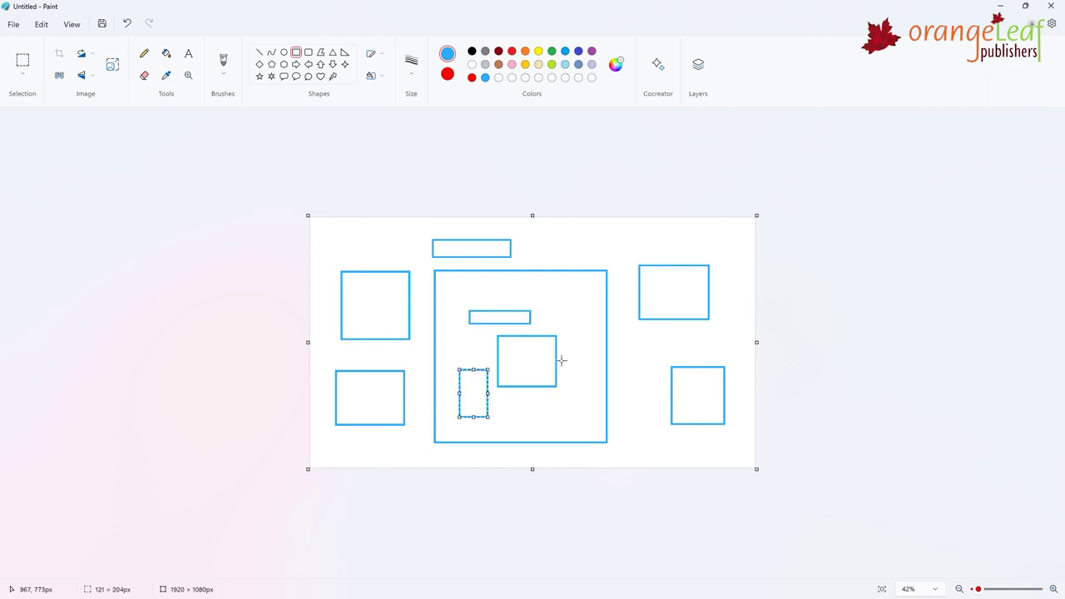
{"action": "left_click_drag", "start_coordinate": [563, 292], "coordinate": [598, 317]}
{"action": "left_click_drag", "start_coordinate": [565, 400], "coordinate": [590, 426]}
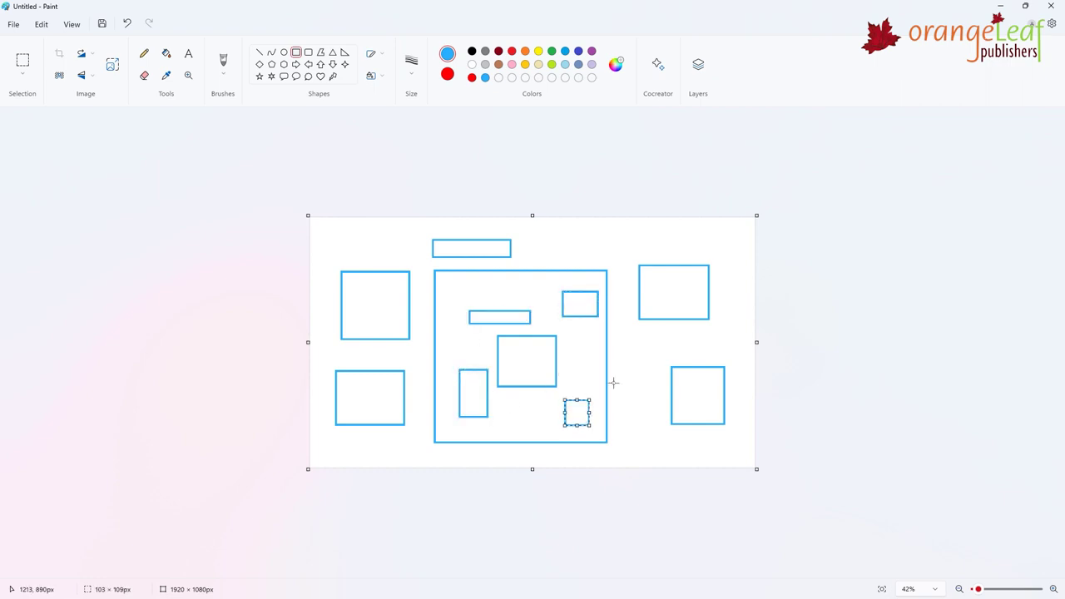
{"action": "left_click", "coordinate": [600, 191]}
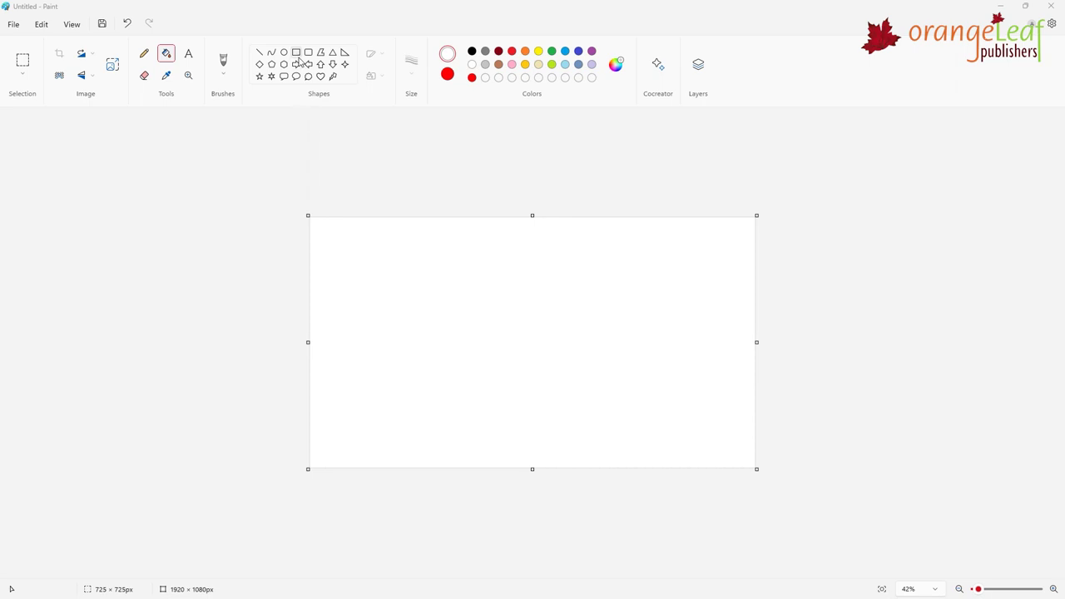
- With the Rectangle tool selected, create custom light blue #26A3F0 as the drawing colour
{"action": "left_click", "coordinate": [297, 53]}
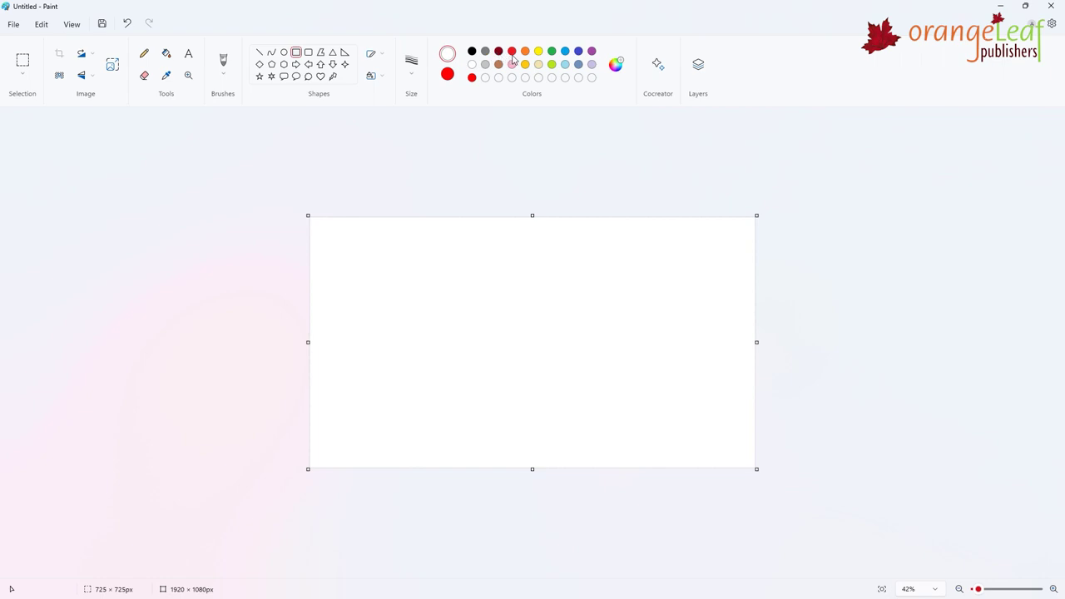
{"action": "left_click", "coordinate": [616, 64]}
{"action": "left_click", "coordinate": [506, 202]}
{"action": "mouse_move", "coordinate": [502, 204]}
{"action": "left_mouse_down"}
{"action": "mouse_move", "coordinate": [449, 207]}
{"action": "mouse_move", "coordinate": [470, 178]}
{"action": "mouse_move", "coordinate": [459, 197]}
{"action": "left_mouse_up"}
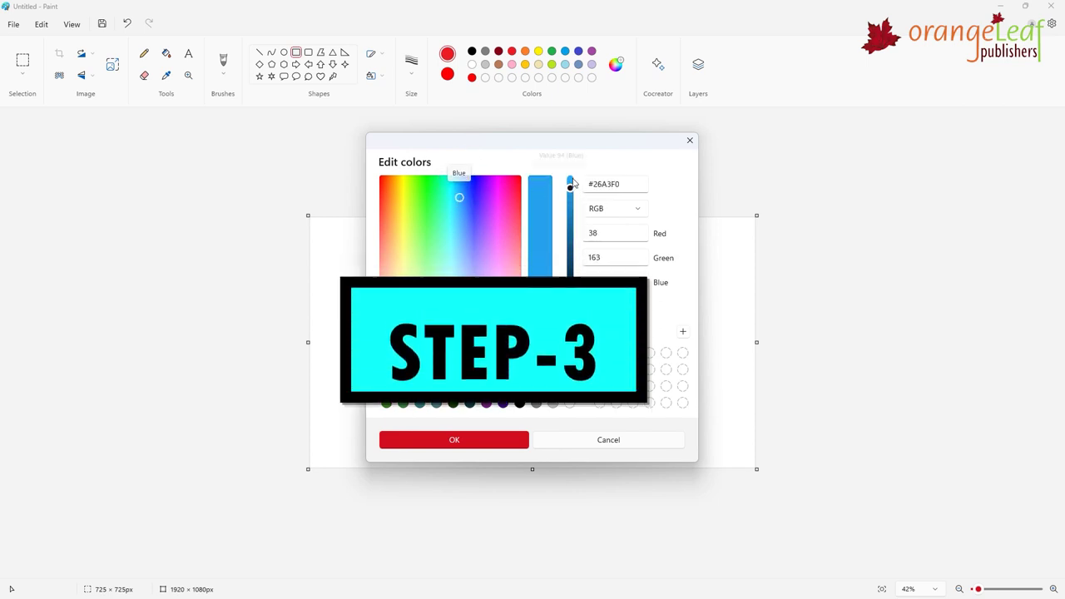
{"action": "key", "text": "Return"}
- Set the rectangle outline thickness to 8 px
{"action": "left_click", "coordinate": [409, 75]}
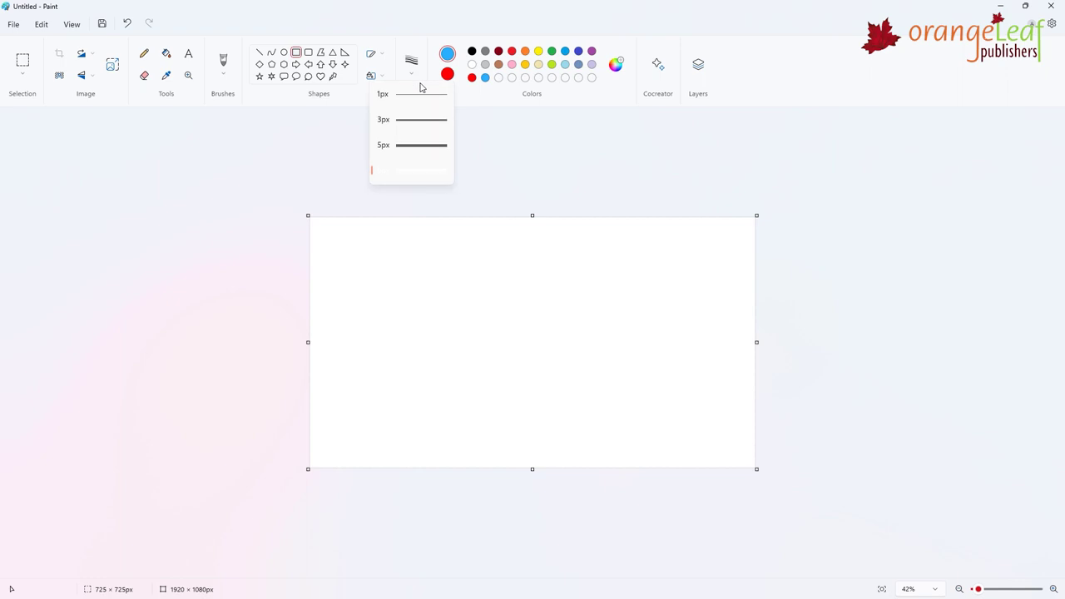
{"action": "left_click", "coordinate": [420, 144]}
{"action": "left_click", "coordinate": [414, 69]}
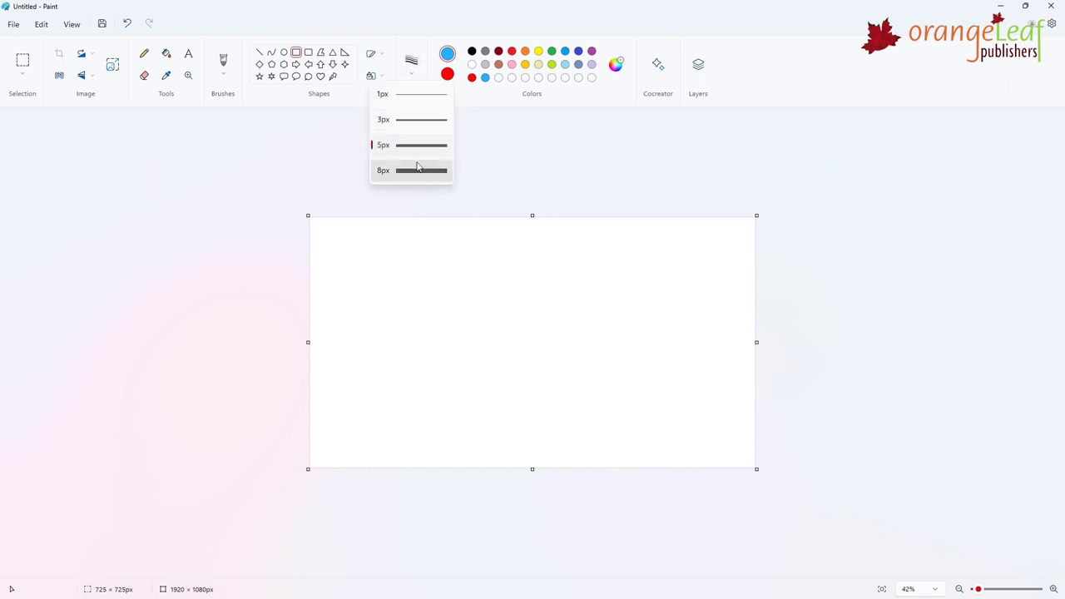
{"action": "left_click", "coordinate": [418, 169]}
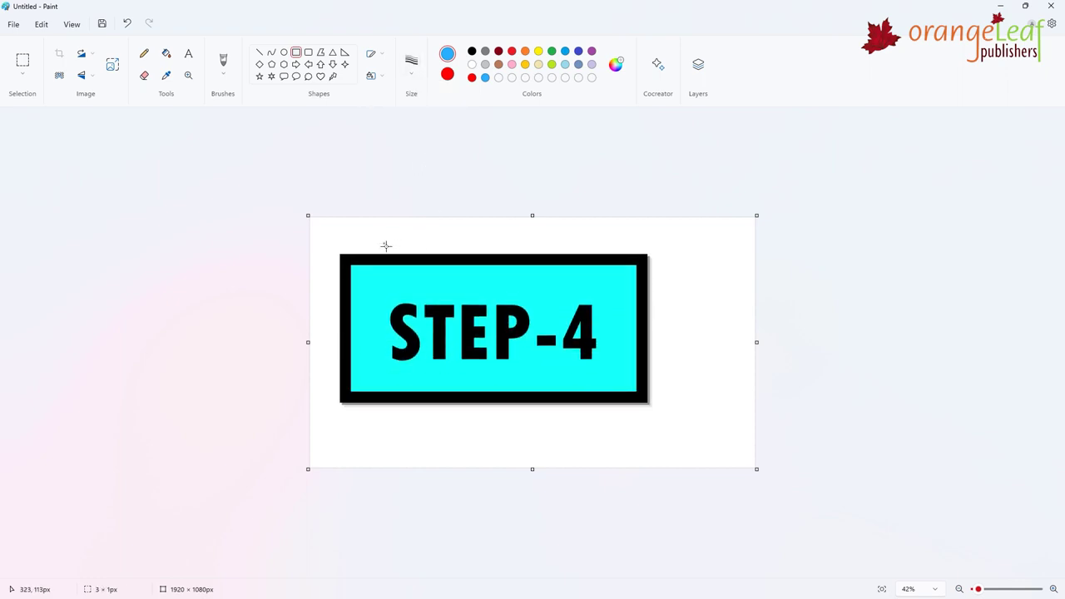
- Draw two trial rectangles, undo them, then draw a perfect blue square near the canvas centre
{"action": "left_click_drag", "start_coordinate": [383, 243], "coordinate": [515, 331]}
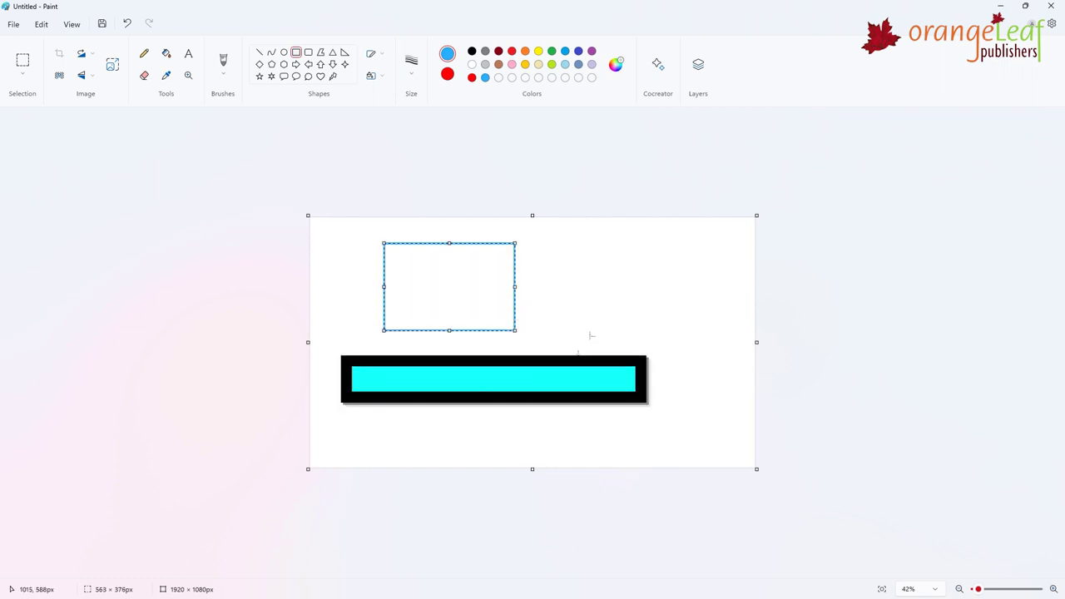
{"action": "left_click_drag", "start_coordinate": [557, 279], "coordinate": [720, 393]}
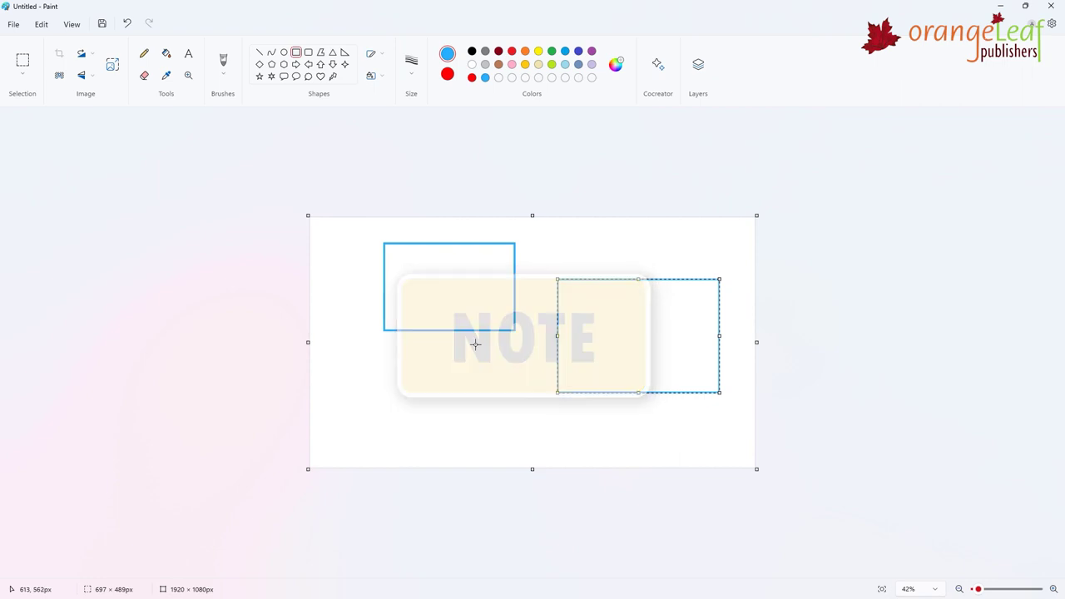
{"action": "key", "text": "ctrl+z"}
{"action": "key", "text": "ctrl+z"}
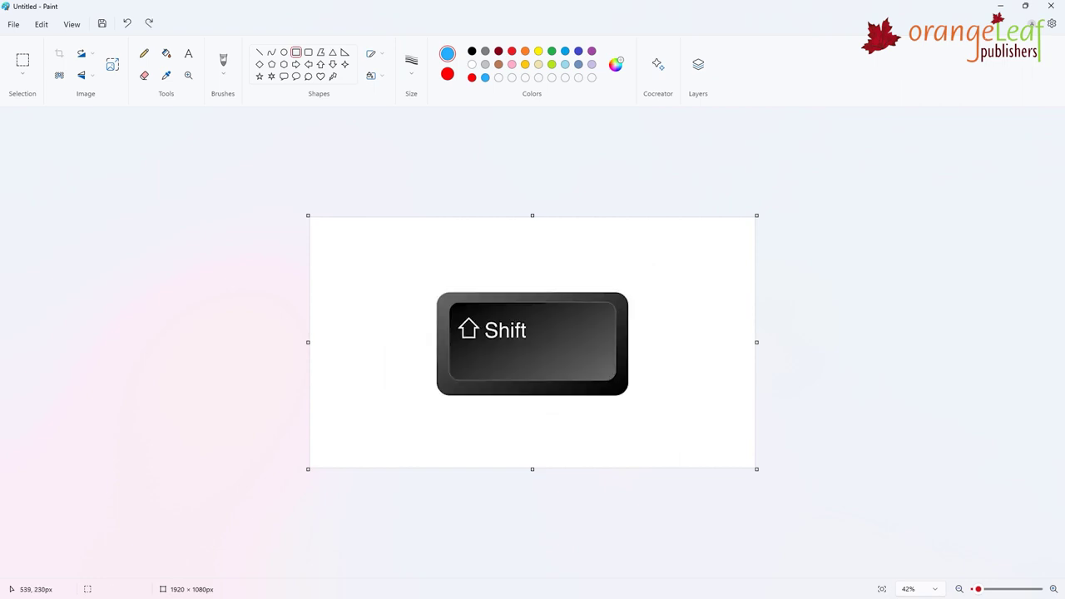
{"action": "left_click_drag", "start_coordinate": [469, 327], "coordinate": [607, 455]}
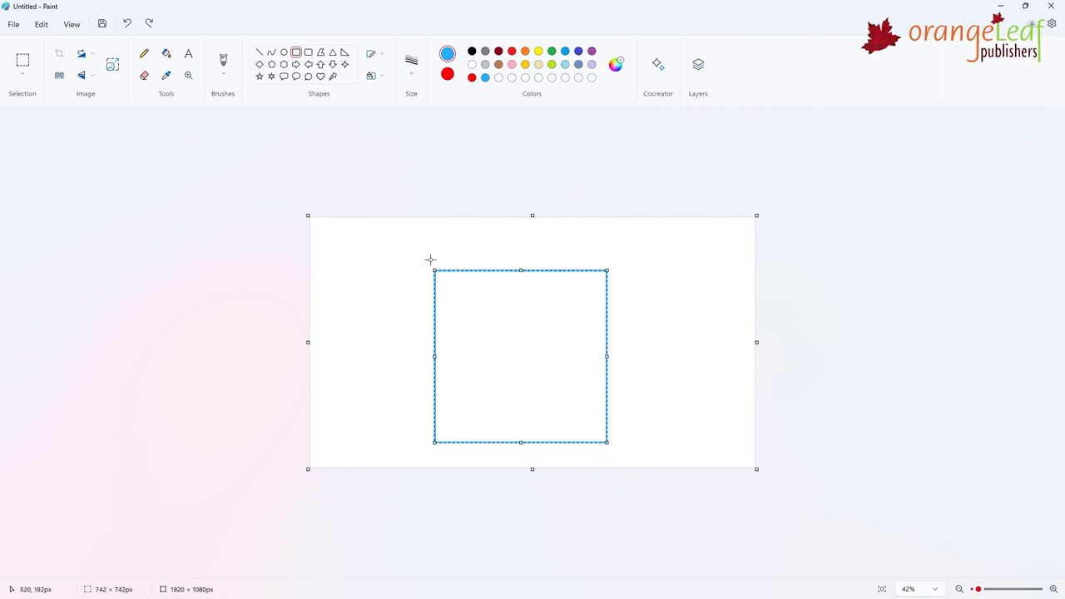
{"action": "left_click", "coordinate": [414, 203]}
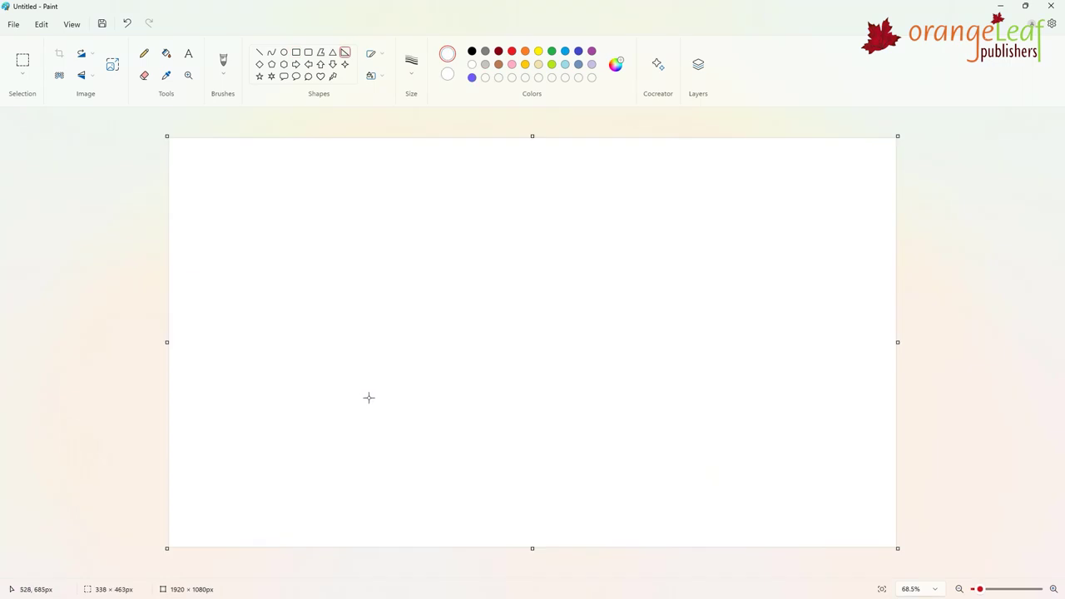
- Draw a right triangle, recolour it gold, and fill the thought cloud and triangle with pink
{"action": "left_click_drag", "start_coordinate": [369, 397], "coordinate": [240, 223]}
{"action": "left_click", "coordinate": [525, 64]}
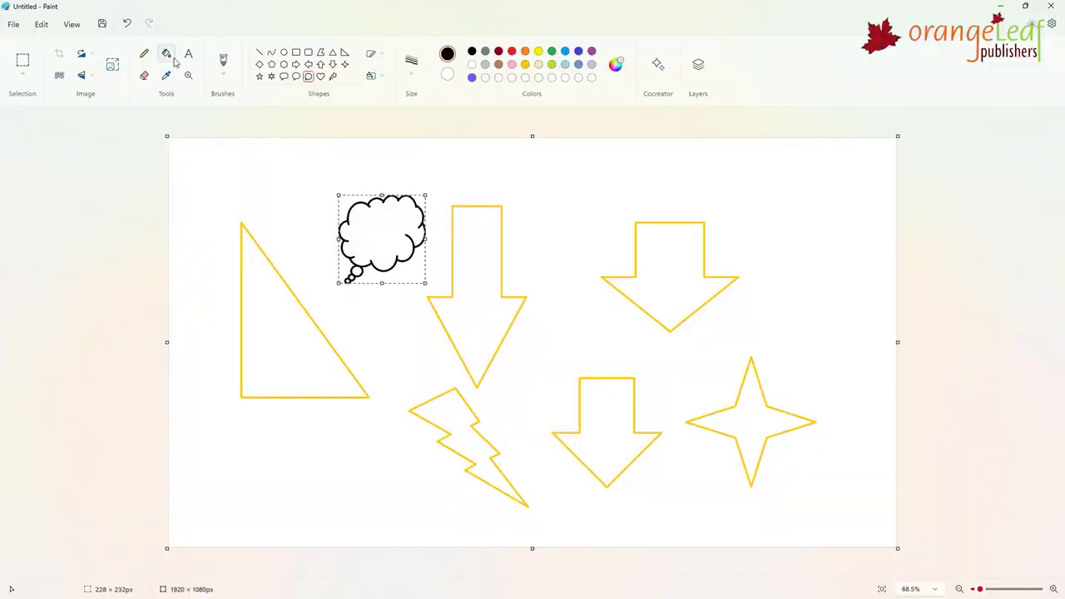
{"action": "left_click", "coordinate": [168, 55]}
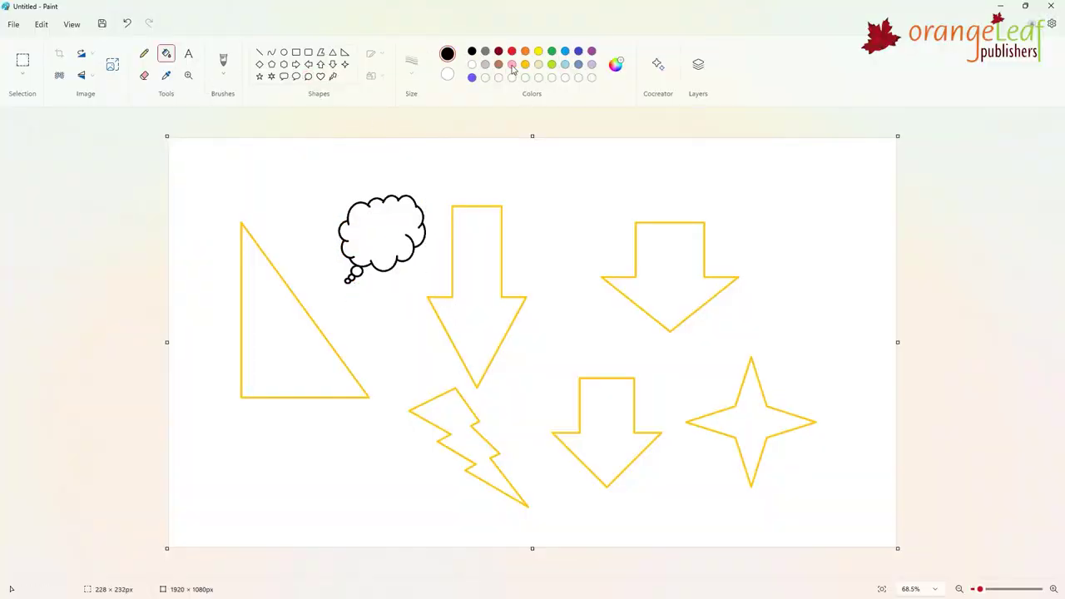
{"action": "left_click", "coordinate": [512, 64]}
{"action": "left_click", "coordinate": [379, 234]}
{"action": "left_click", "coordinate": [300, 331]}
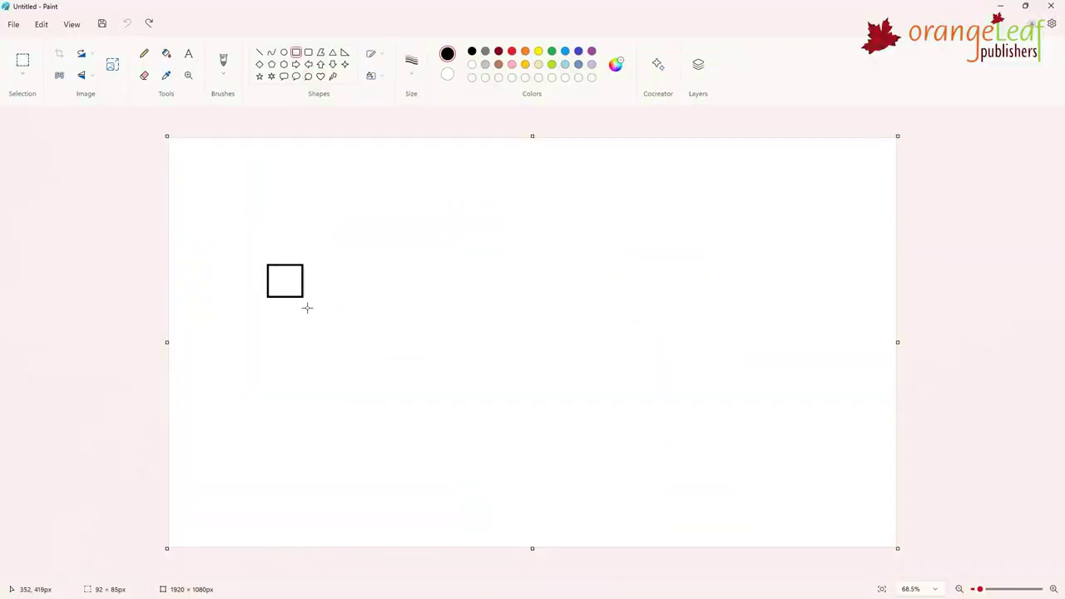
- Stretch the rectangle into a tall house body and add a triangle roof spanning its width
{"action": "left_click_drag", "start_coordinate": [307, 308], "coordinate": [449, 546]}
{"action": "left_click", "coordinate": [333, 51]}
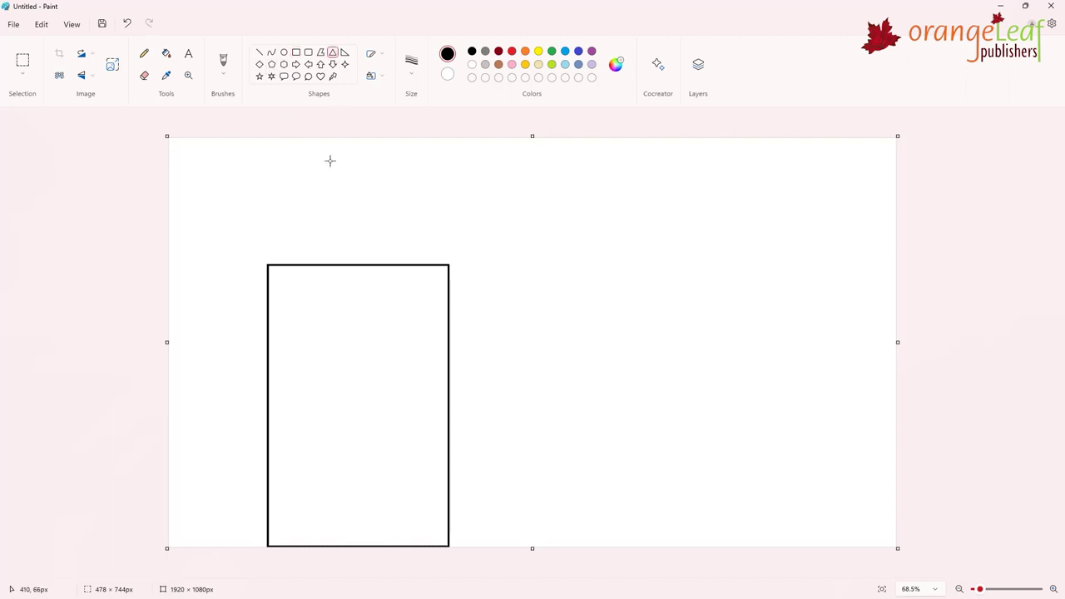
{"action": "left_click_drag", "start_coordinate": [335, 148], "coordinate": [449, 264]}
{"action": "left_click_drag", "start_coordinate": [335, 206], "coordinate": [268, 206]}
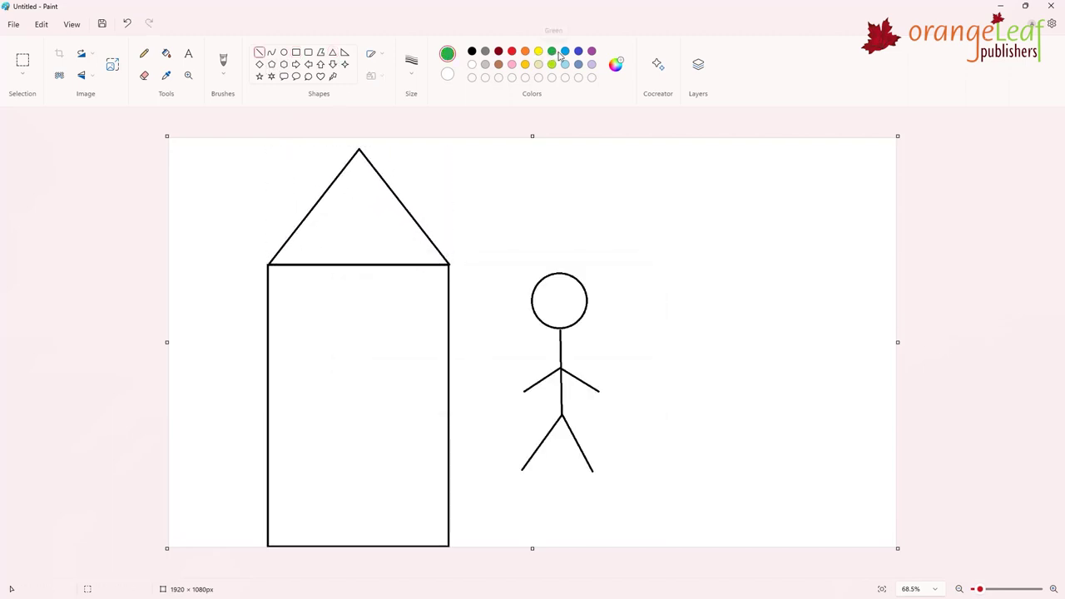
- Mix the custom blue-violet #675DFF in Edit colors and make it the current colour
{"action": "left_click", "coordinate": [614, 68]}
{"action": "left_click", "coordinate": [500, 201]}
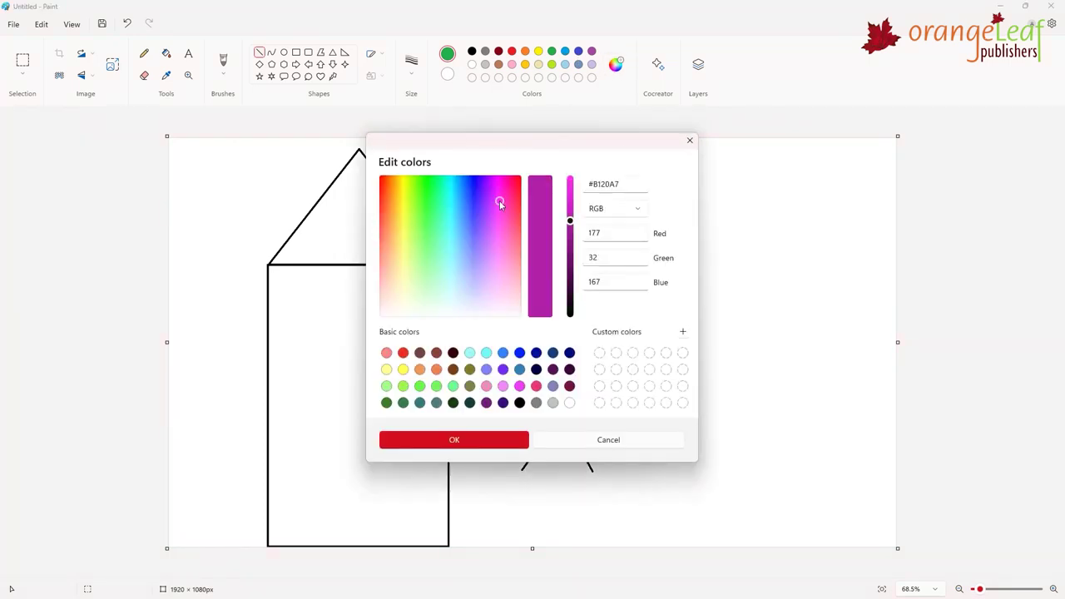
{"action": "left_click_drag", "start_coordinate": [472, 201], "coordinate": [515, 184]}
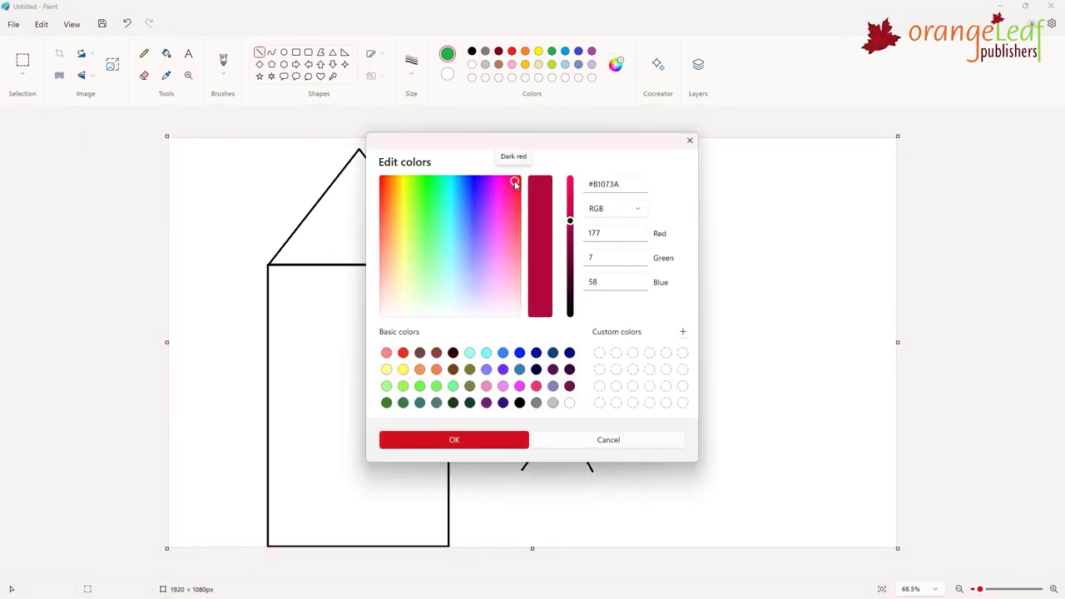
{"action": "left_click", "coordinate": [477, 229]}
{"action": "left_click_drag", "start_coordinate": [570, 221], "coordinate": [571, 177]}
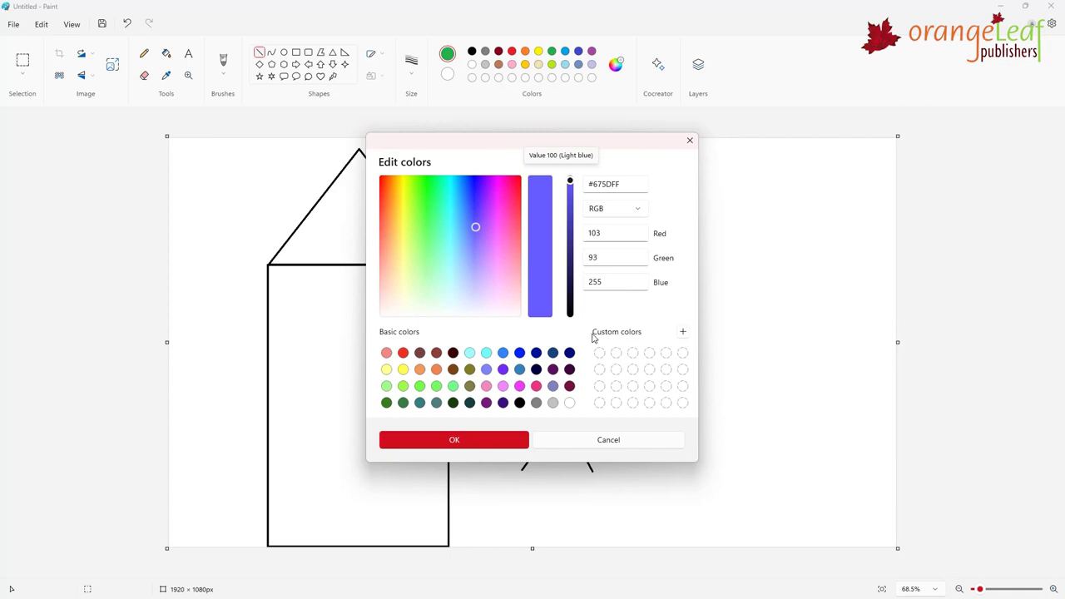
{"action": "left_click", "coordinate": [492, 442]}
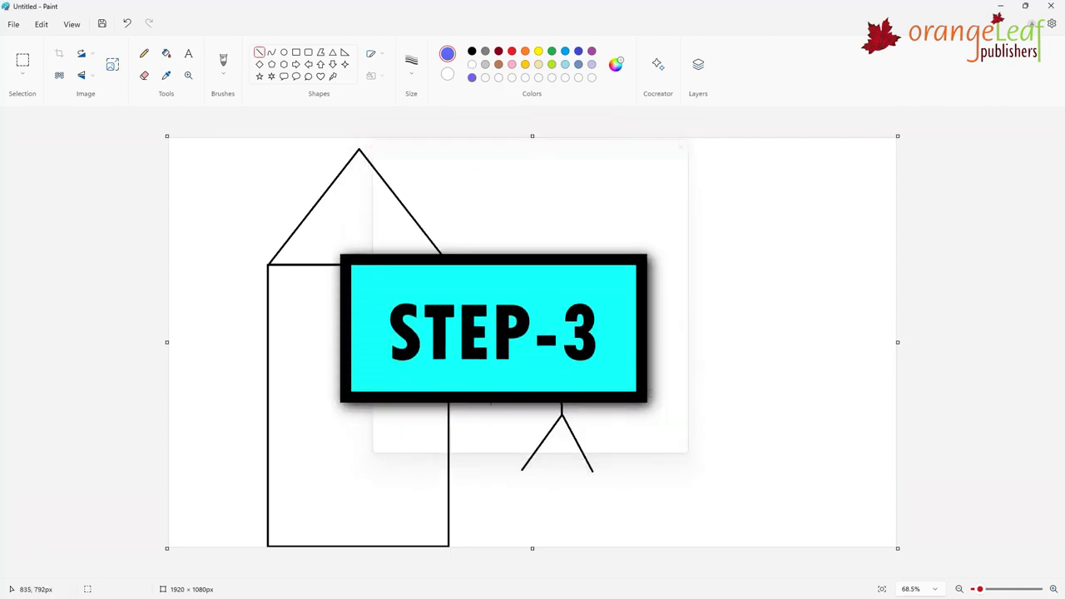
{"action": "left_click", "coordinate": [167, 55]}
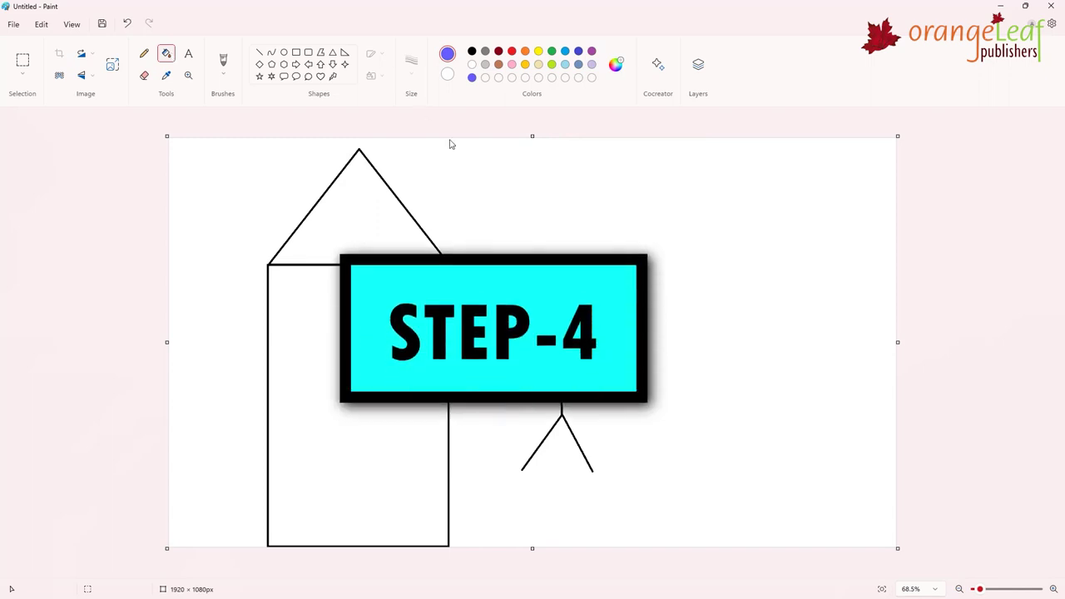
- Fill the stick figure's head, the roof triangle and the house body with blue-violet #675DFF
{"action": "left_click", "coordinate": [558, 292]}
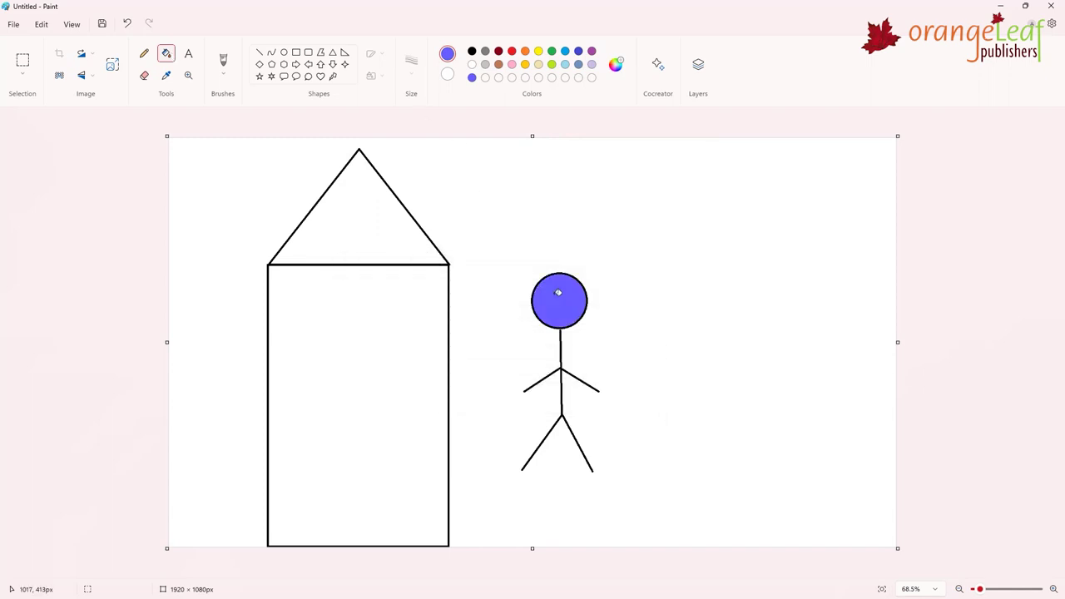
{"action": "left_click", "coordinate": [391, 224]}
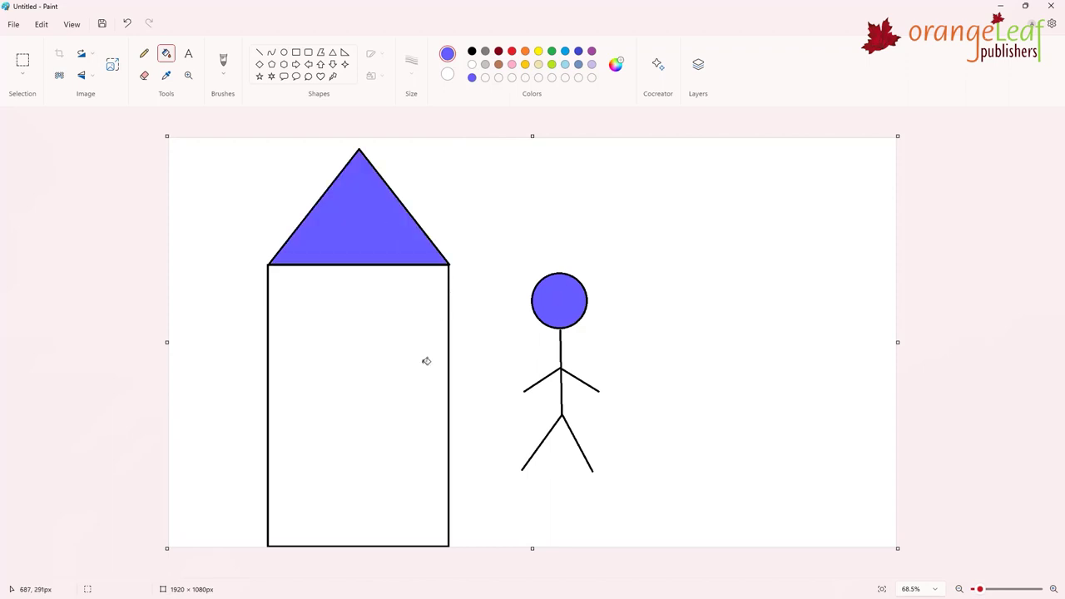
{"action": "left_click", "coordinate": [339, 388]}
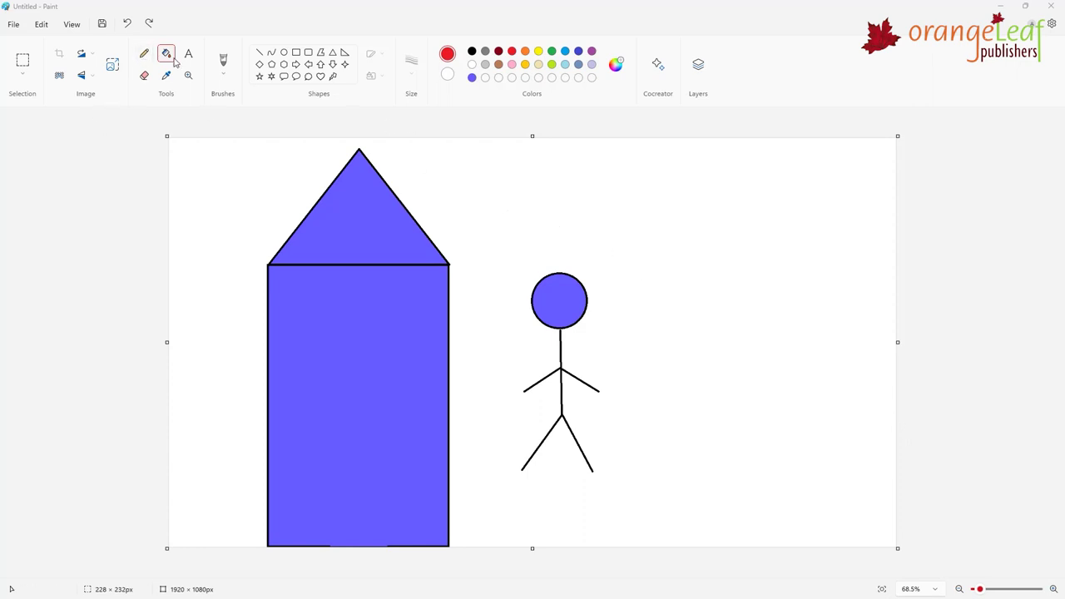
- Save the drawing as a JPEG picture named Untitled.jpg
{"action": "left_click", "coordinate": [14, 25]}
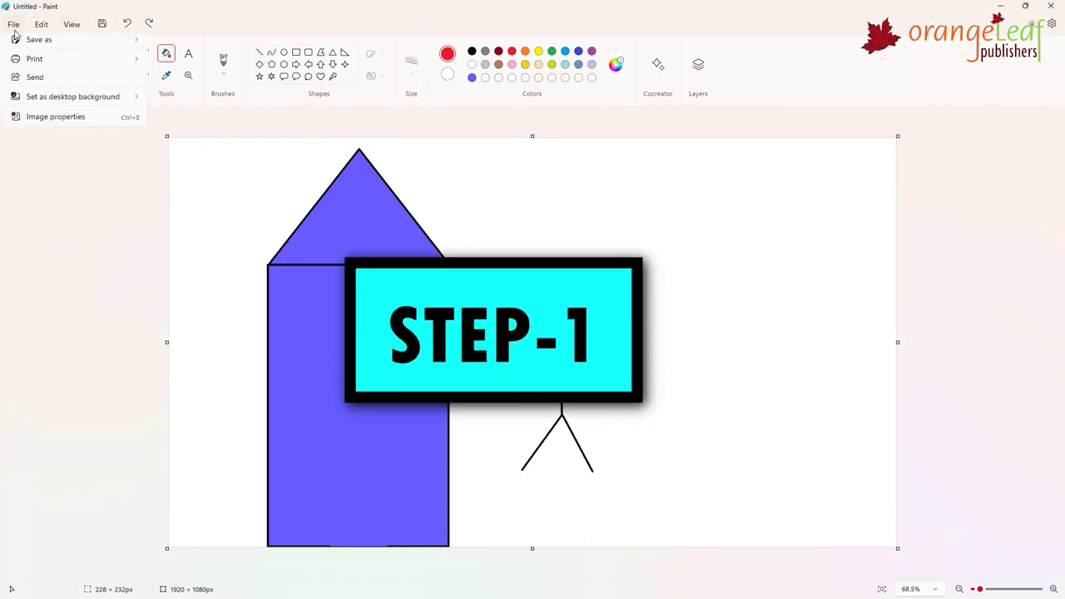
{"action": "left_click", "coordinate": [14, 30]}
{"action": "left_click", "coordinate": [14, 28]}
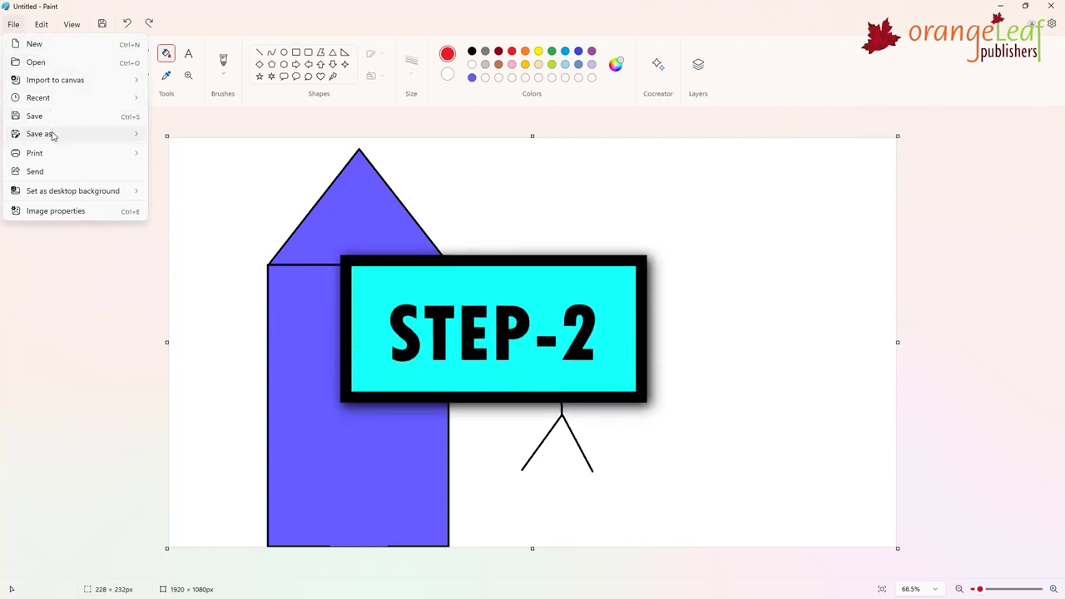
{"action": "mouse_move", "coordinate": [52, 135]}
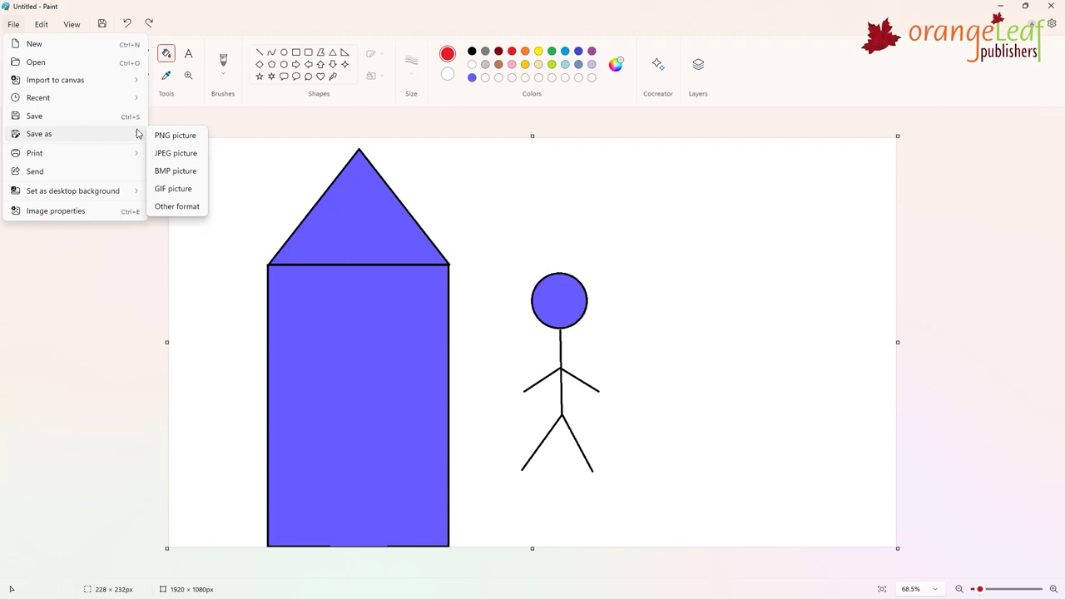
{"action": "left_click", "coordinate": [175, 153]}
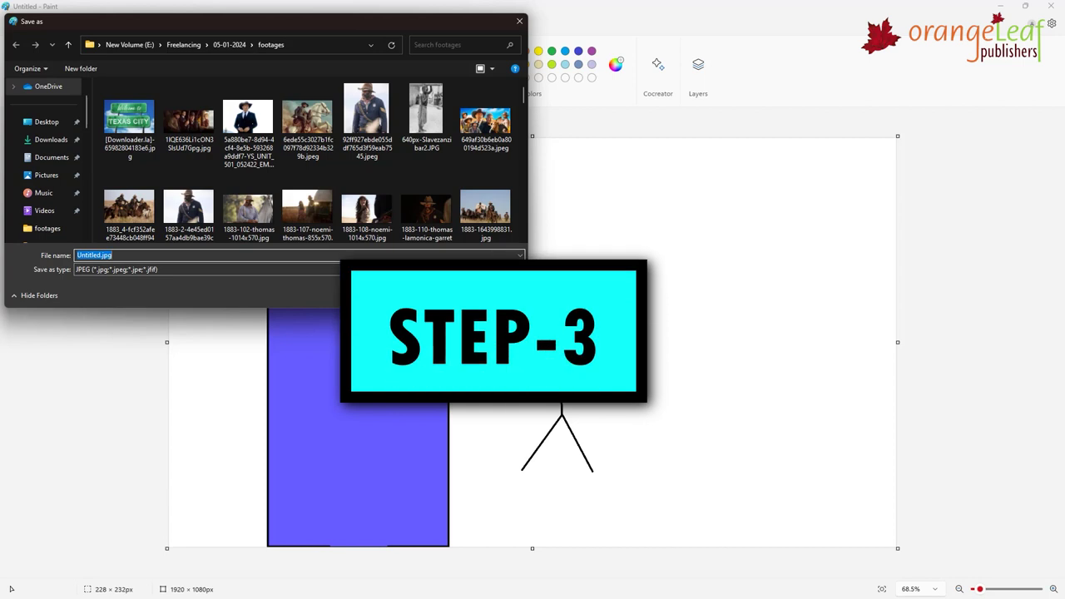
{"action": "left_click", "coordinate": [439, 294]}
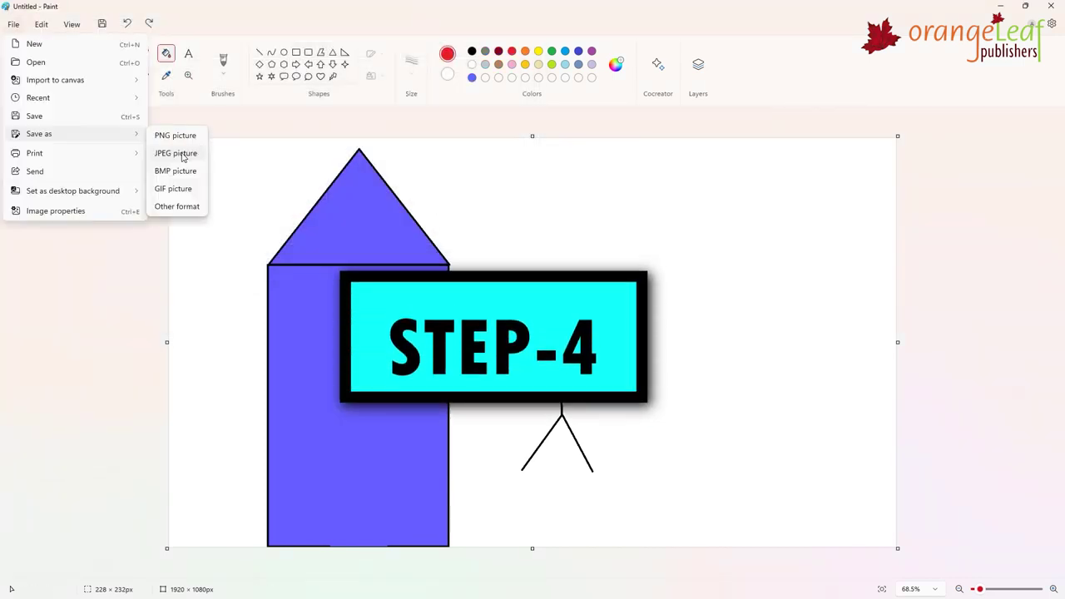
{"action": "left_click", "coordinate": [183, 157]}
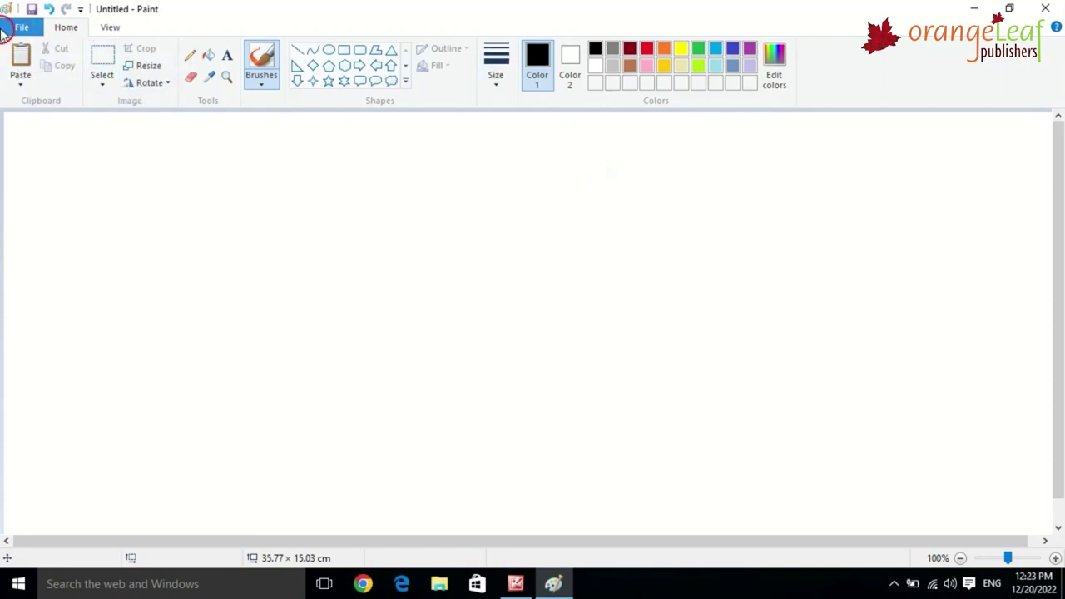
- Show the blank picture's Image Properties and move the dialog to the left
{"action": "left_click", "coordinate": [20, 28]}
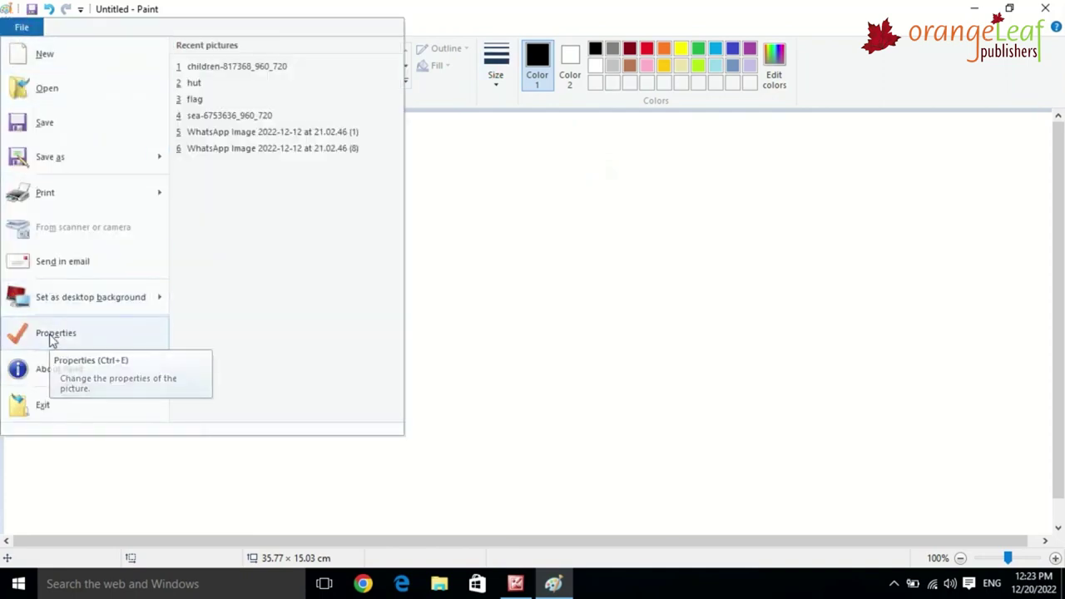
{"action": "left_click", "coordinate": [53, 335]}
{"action": "left_click_drag", "start_coordinate": [532, 163], "coordinate": [366, 177]}
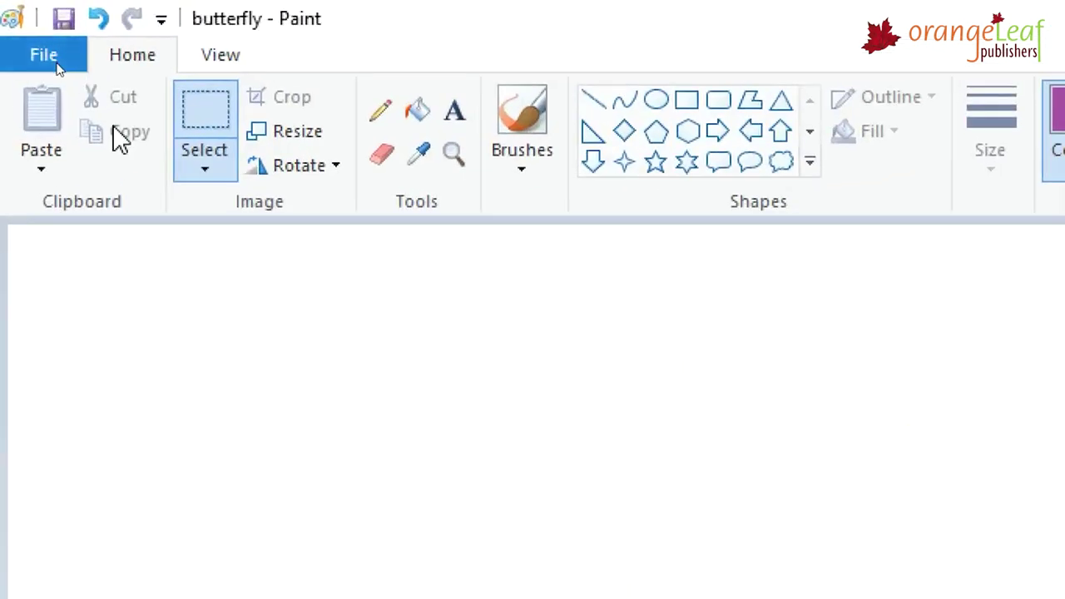
- View the File menu's recent pictures, then close the unsaved drawing with Alt+F4 to get the save prompt
{"action": "left_click", "coordinate": [78, 65]}
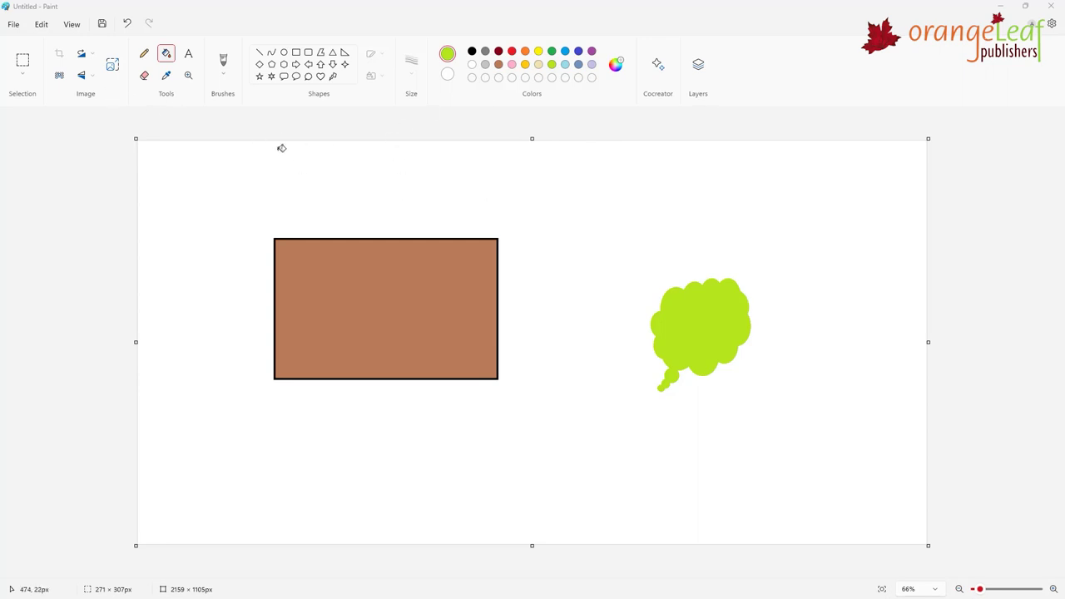
{"action": "key", "text": "alt+F4"}
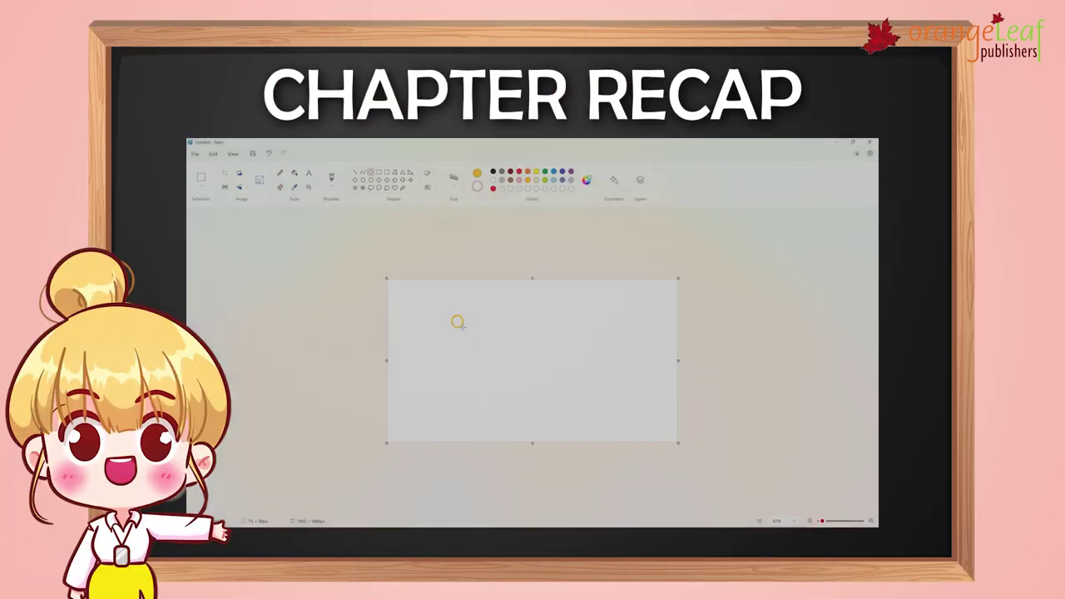
- Draw a circle and refill it in turn with gold, green and finally yellow
{"action": "left_click_drag", "start_coordinate": [451, 315], "coordinate": [548, 411]}
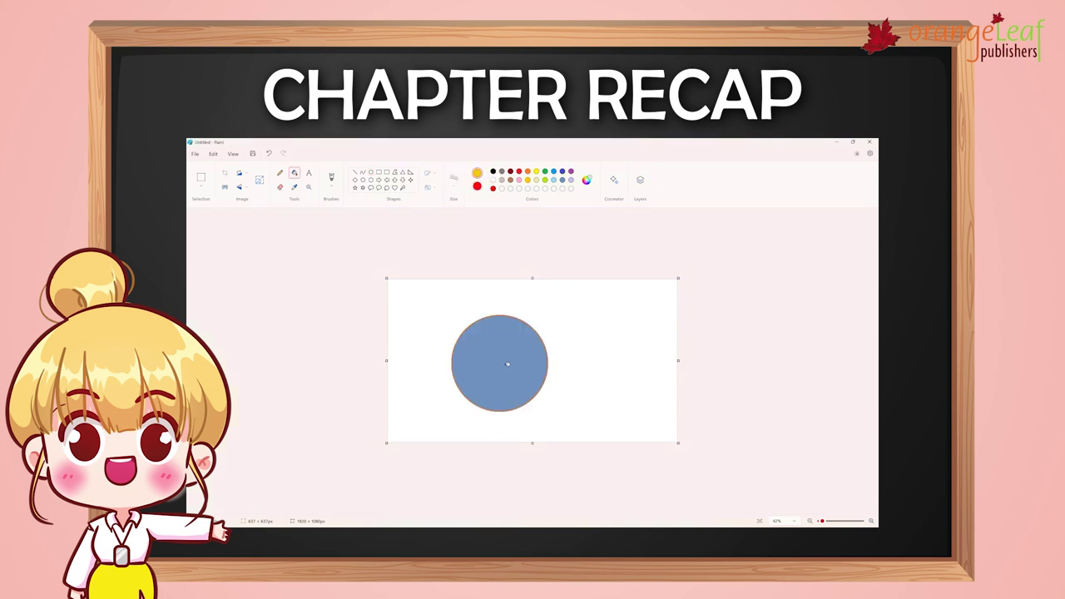
{"action": "left_click", "coordinate": [508, 363]}
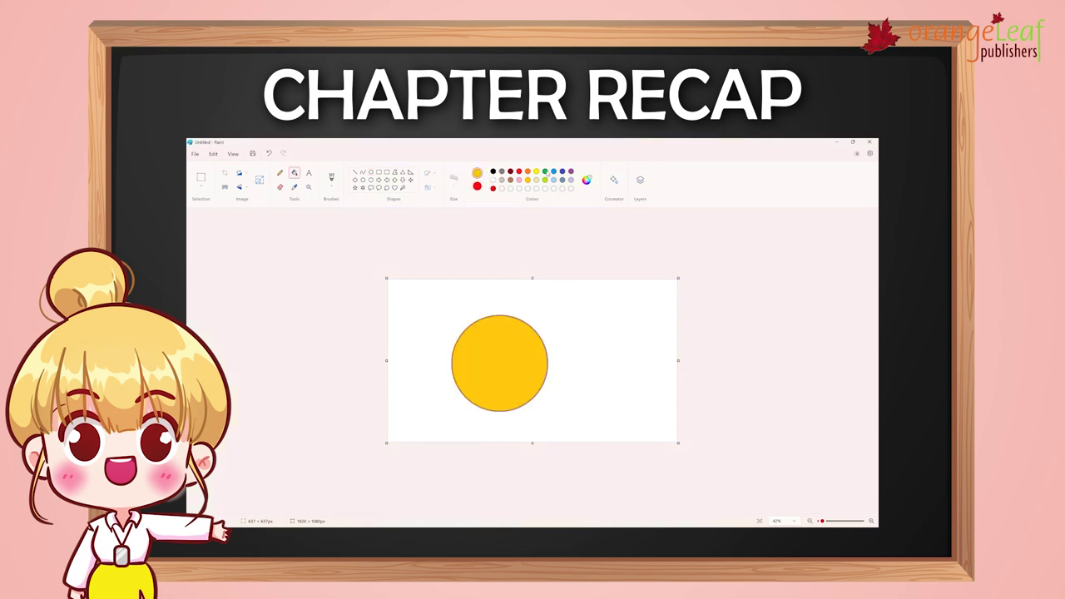
{"action": "left_click", "coordinate": [545, 171]}
{"action": "left_click", "coordinate": [508, 364]}
{"action": "left_click", "coordinate": [536, 171]}
{"action": "left_click", "coordinate": [507, 364]}
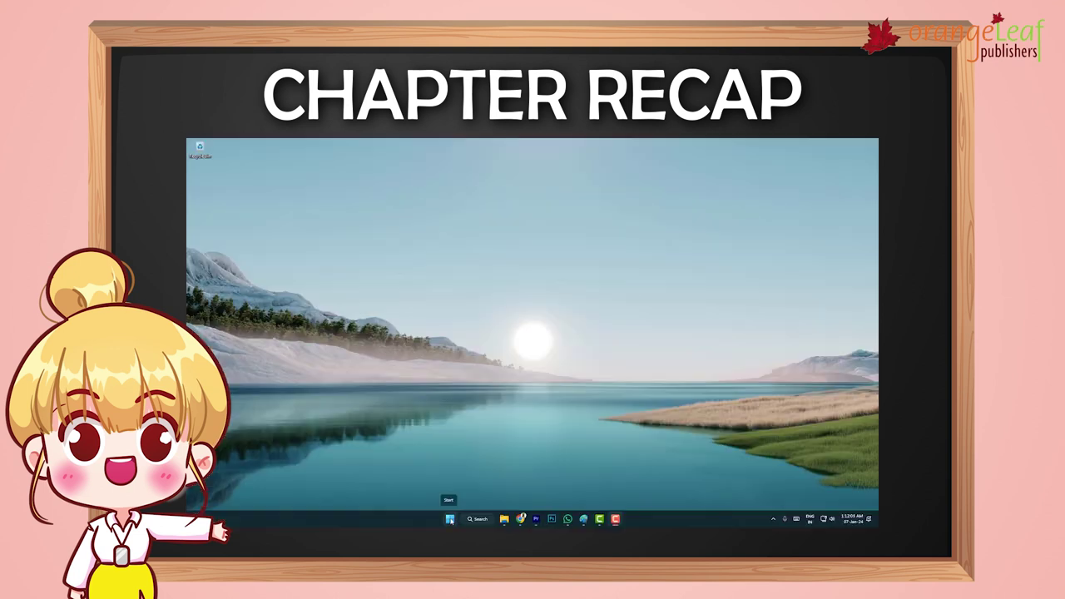
- Launch Paint from the Start menu's full list of apps
{"action": "left_click", "coordinate": [450, 520]}
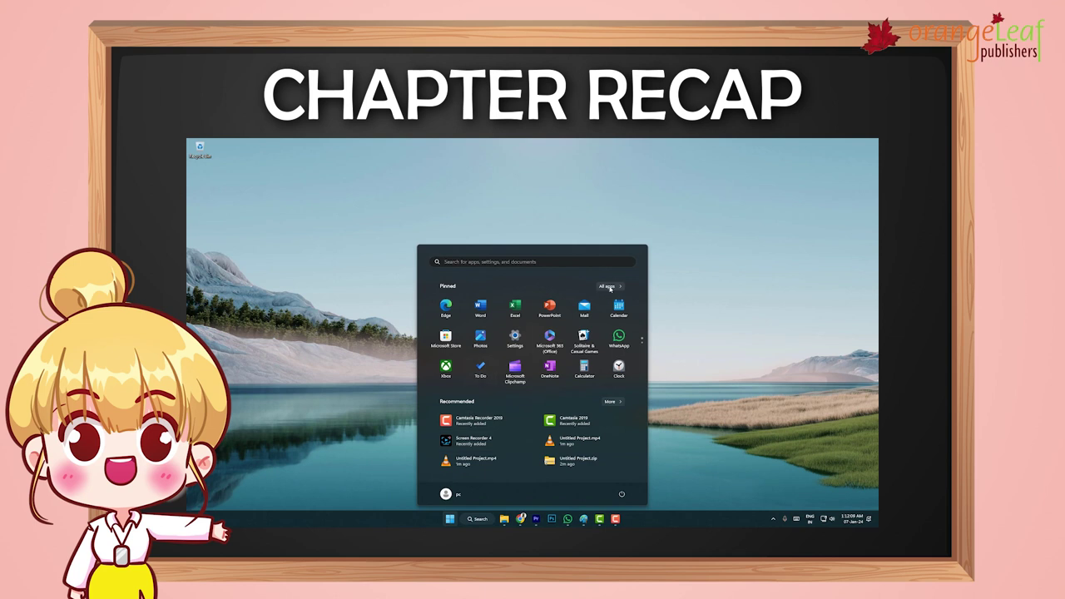
{"action": "left_click", "coordinate": [609, 287]}
{"action": "scroll", "coordinate": [495, 366], "scroll_direction": "down", "scroll_amount": 10}
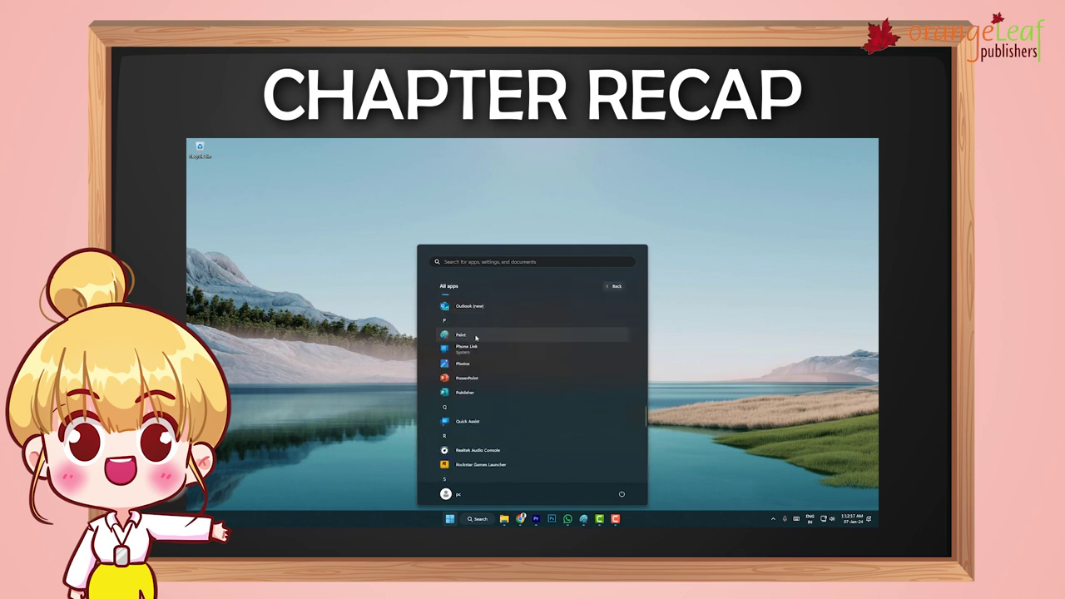
{"action": "left_click", "coordinate": [463, 335]}
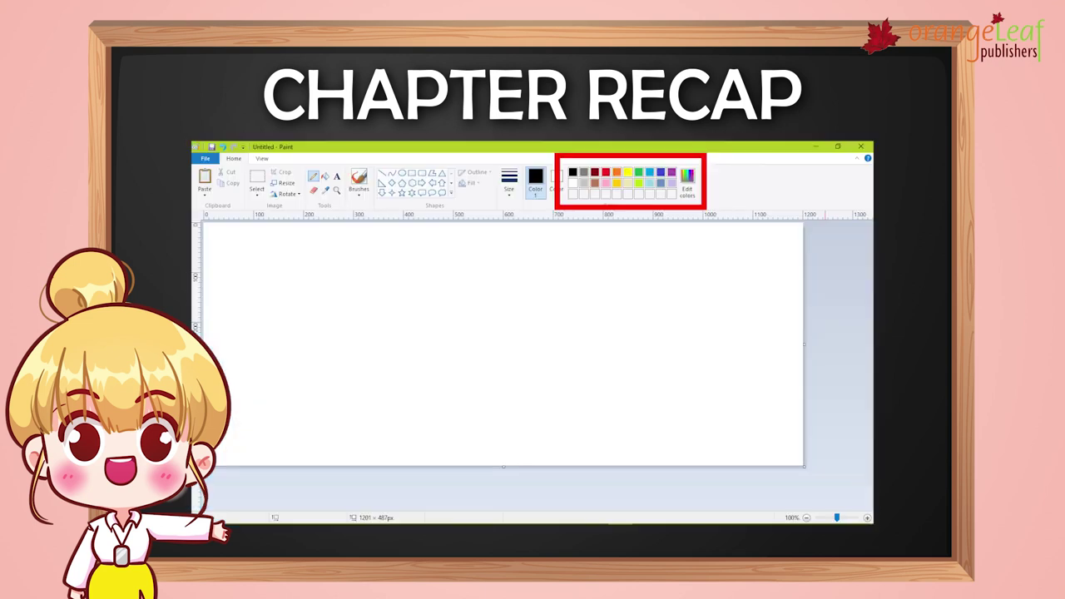